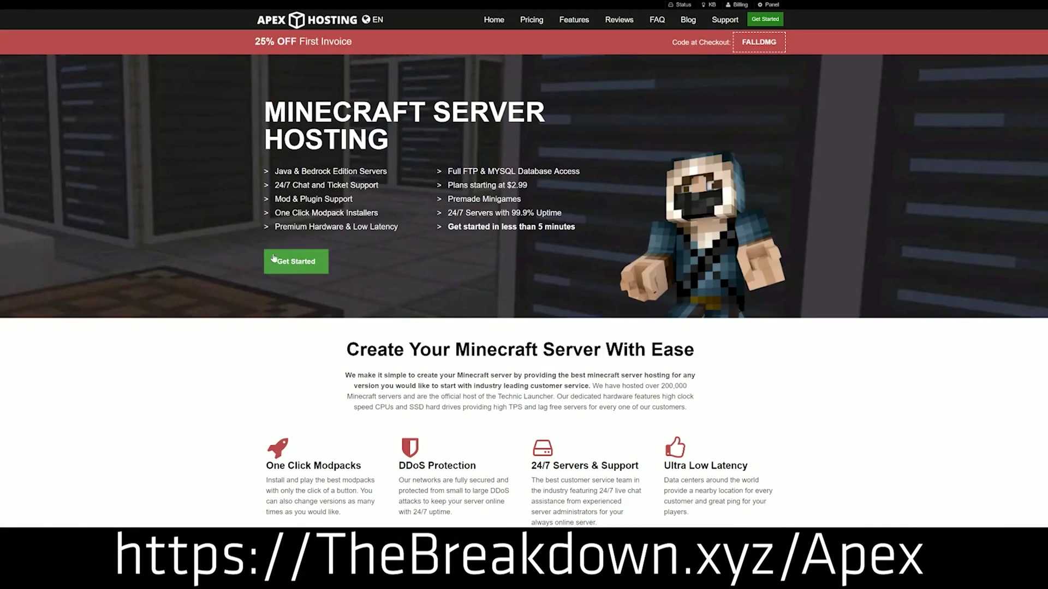
Review the Minecraft server hosting features on the Apex Hosting page, including support, automated backups and instant setup.
scroll(407, 306, down, 3)
scroll(406, 279, down, 1)
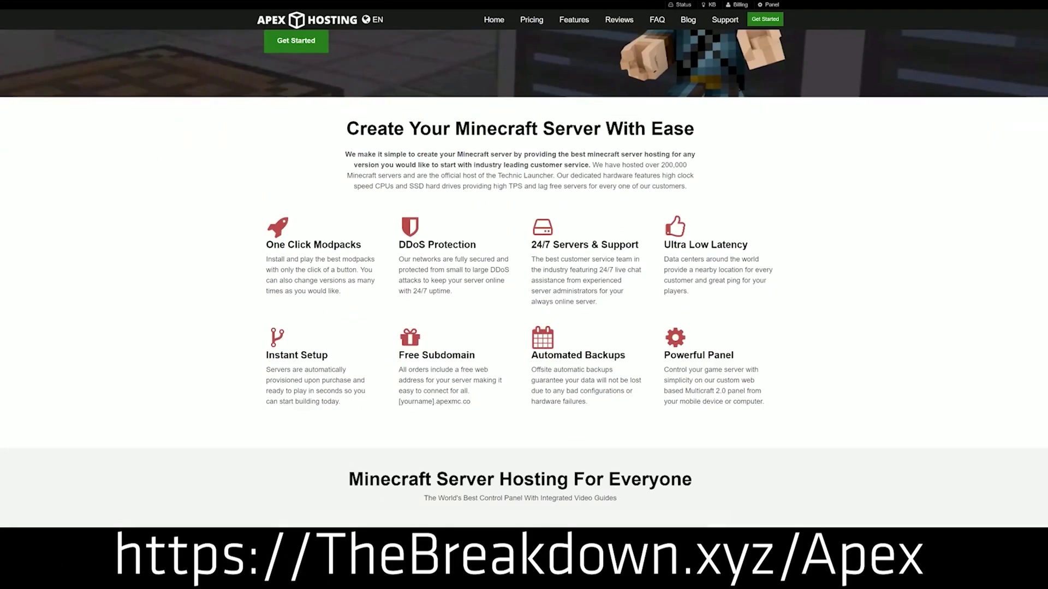
drag(267, 245, 640, 249)
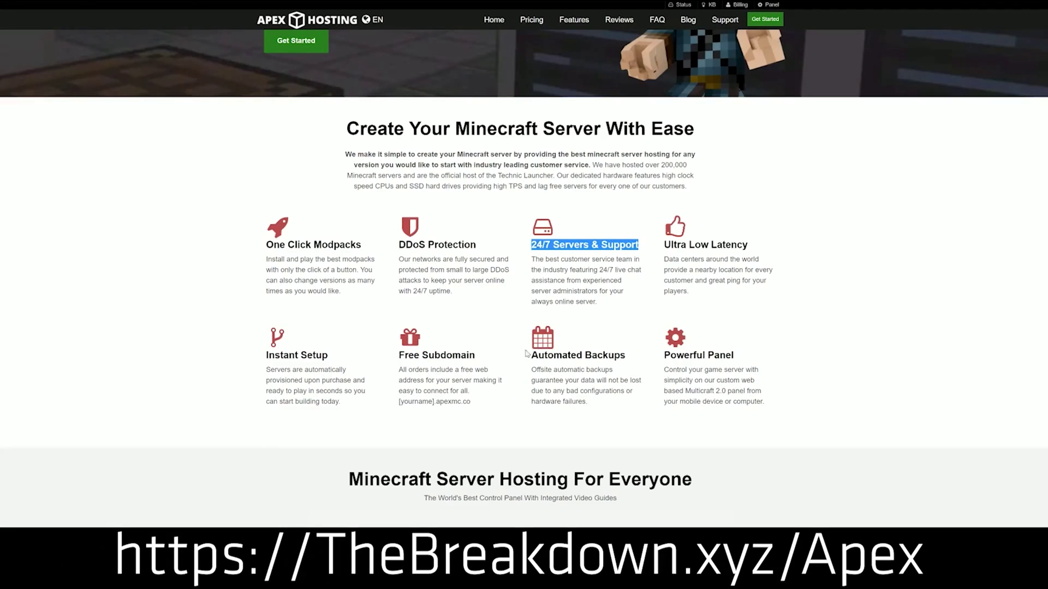
drag(530, 355, 657, 355)
click(482, 359)
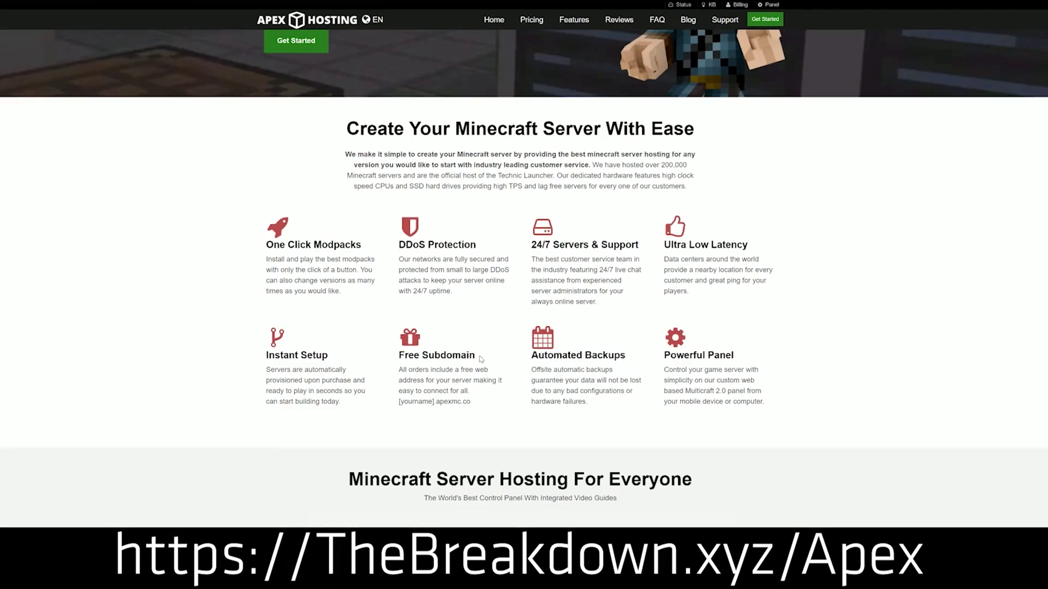
drag(343, 402, 266, 355)
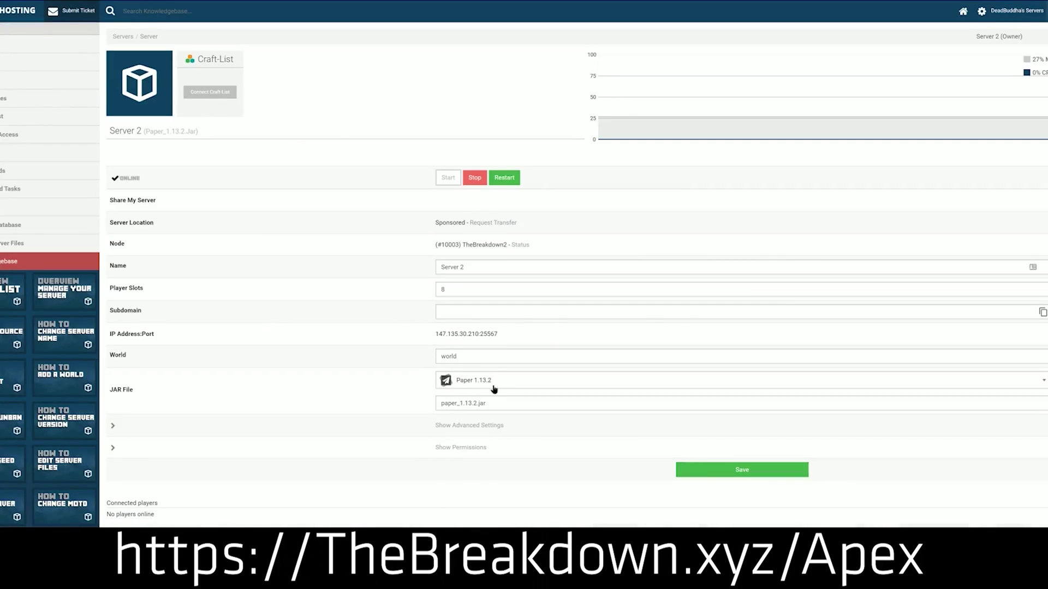
Browse the Paper and Minecraft versions offered as the JAR file for Server 2.
click(494, 388)
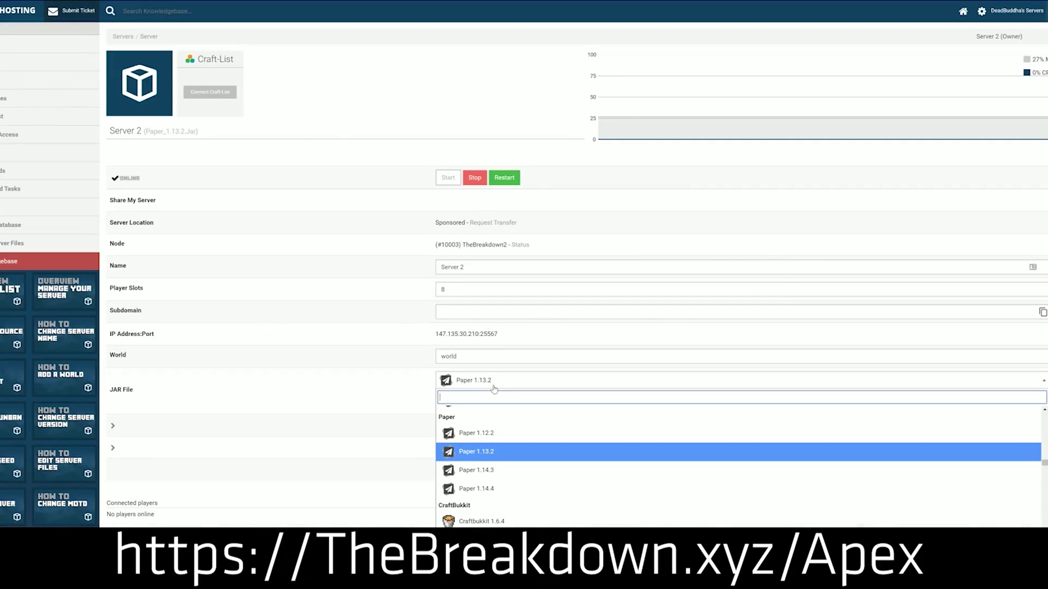
scroll(485, 453, down, 3)
scroll(488, 469, up, 5)
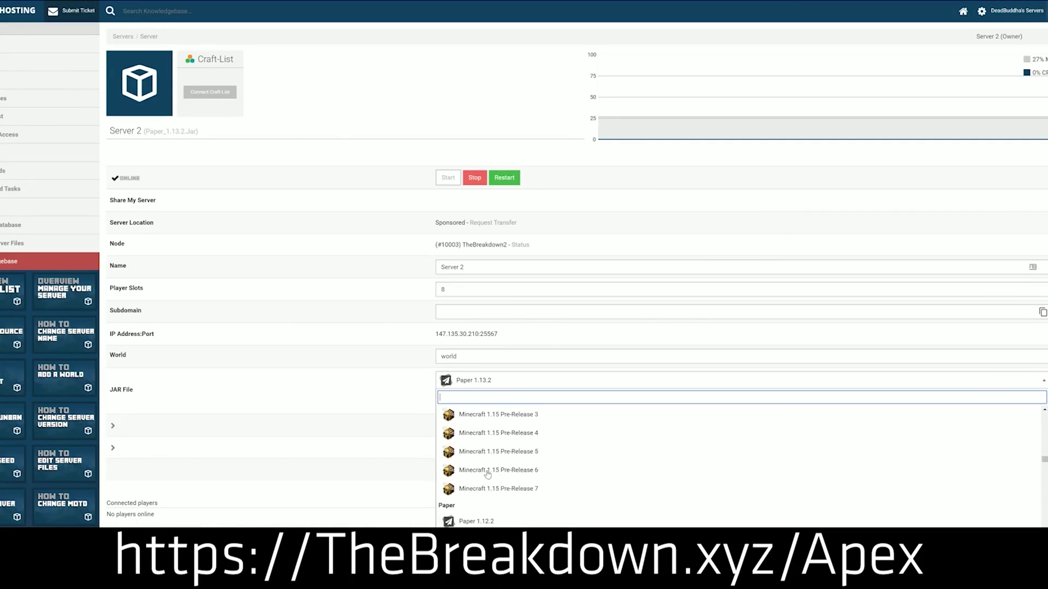
scroll(488, 472, up, 3)
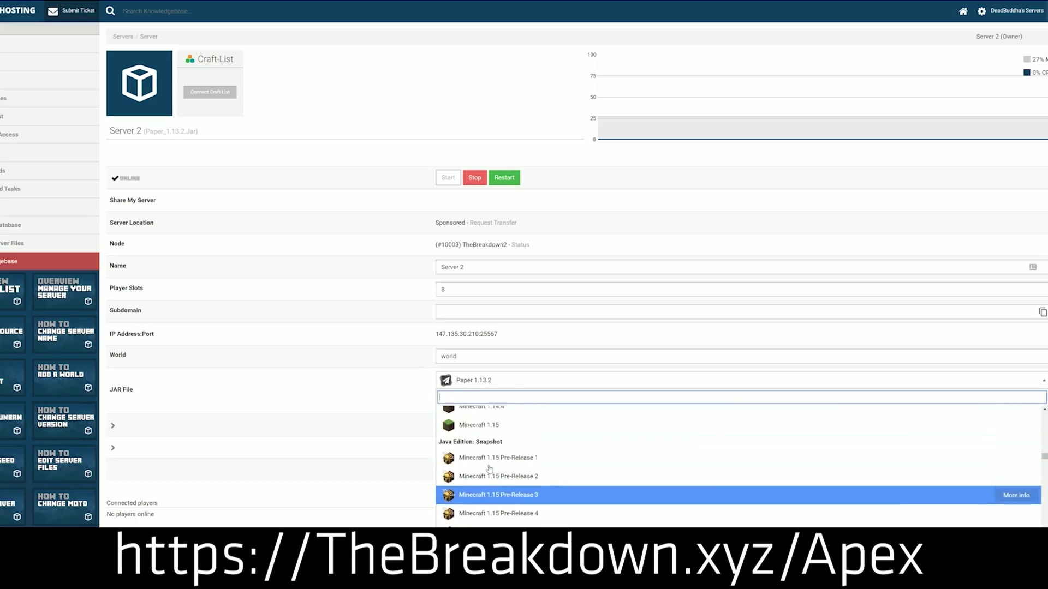
scroll(489, 468, down, 1)
scroll(488, 471, up, 4)
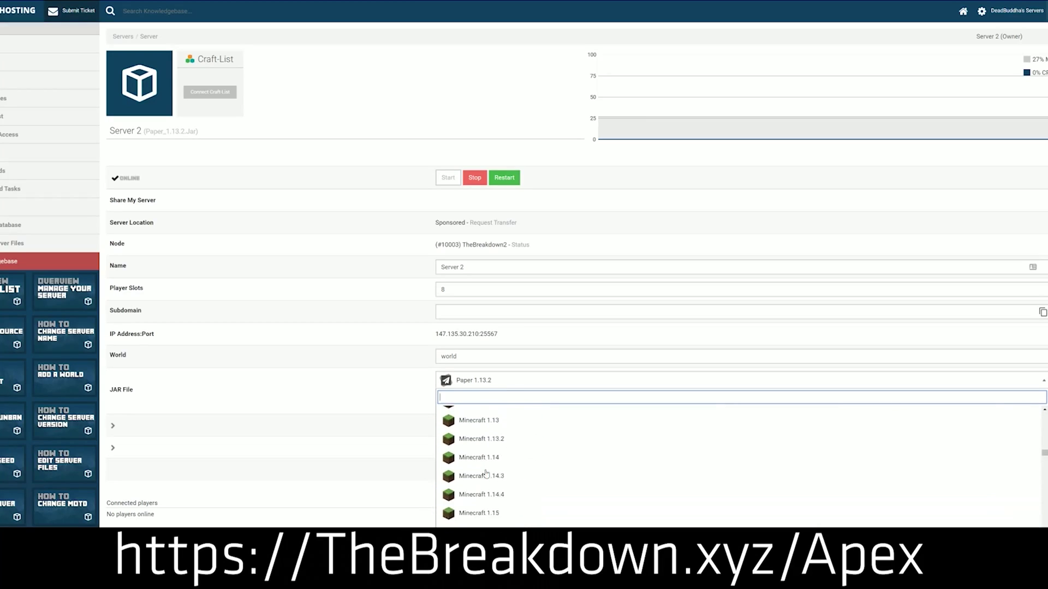
scroll(486, 474, down, 2)
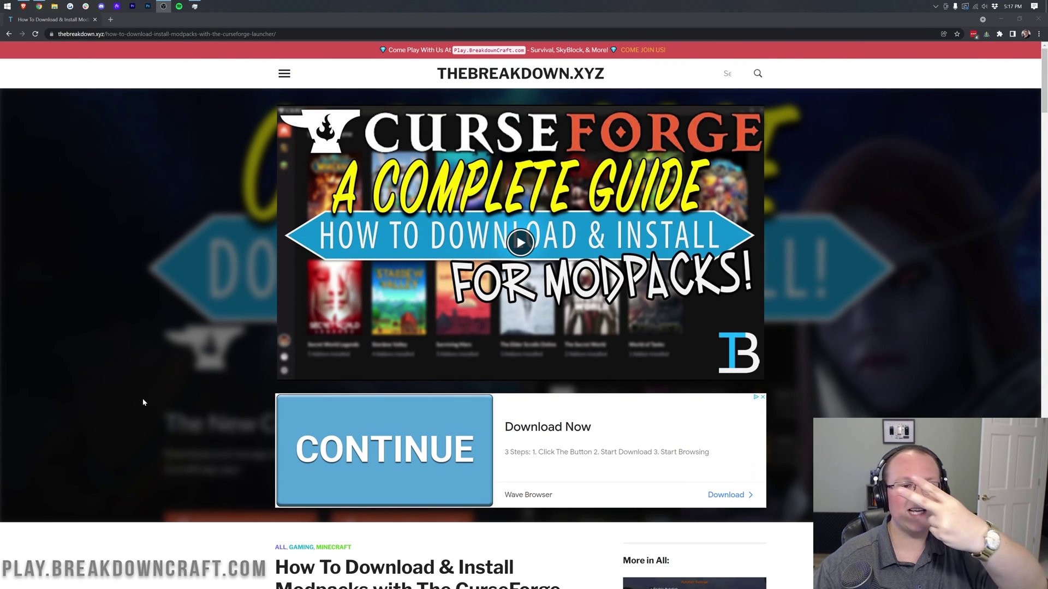
Open the CurseForge download page from the modpack guide article and download the Windows installer.
scroll(145, 407, down, 2)
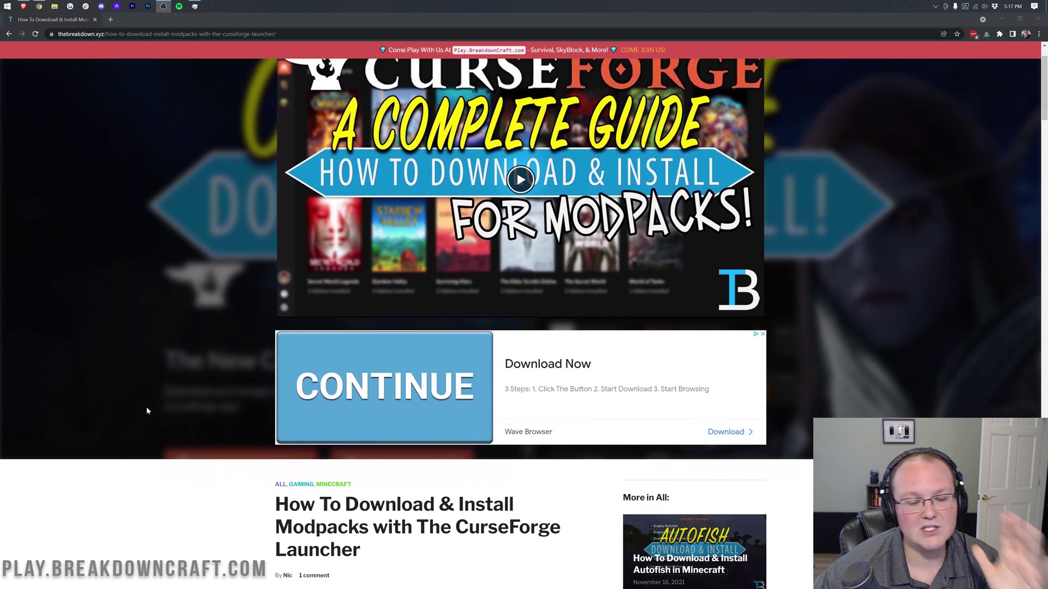
scroll(147, 409, down, 4)
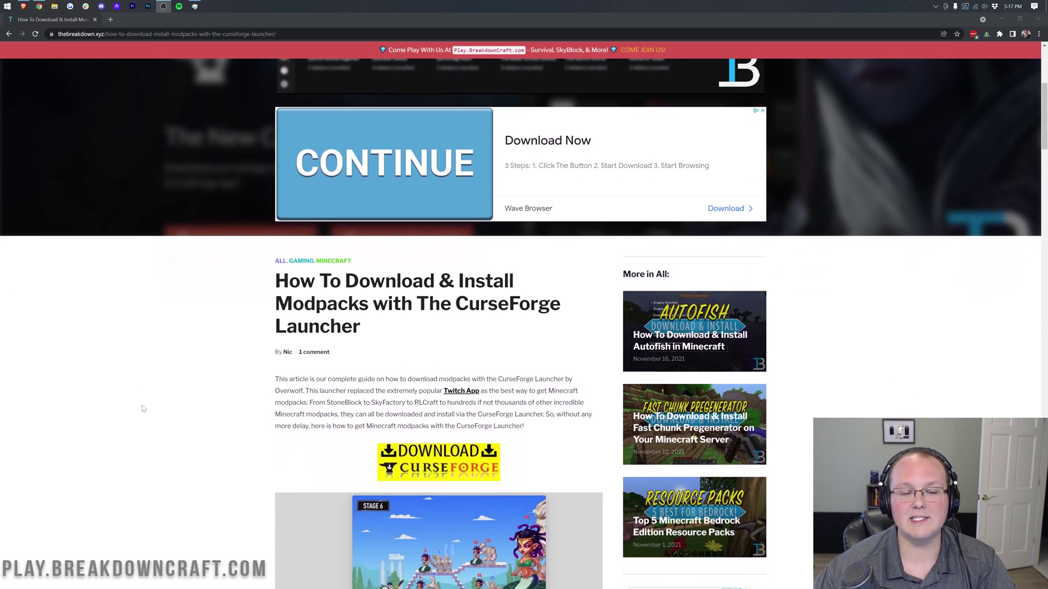
scroll(142, 406, down, 3)
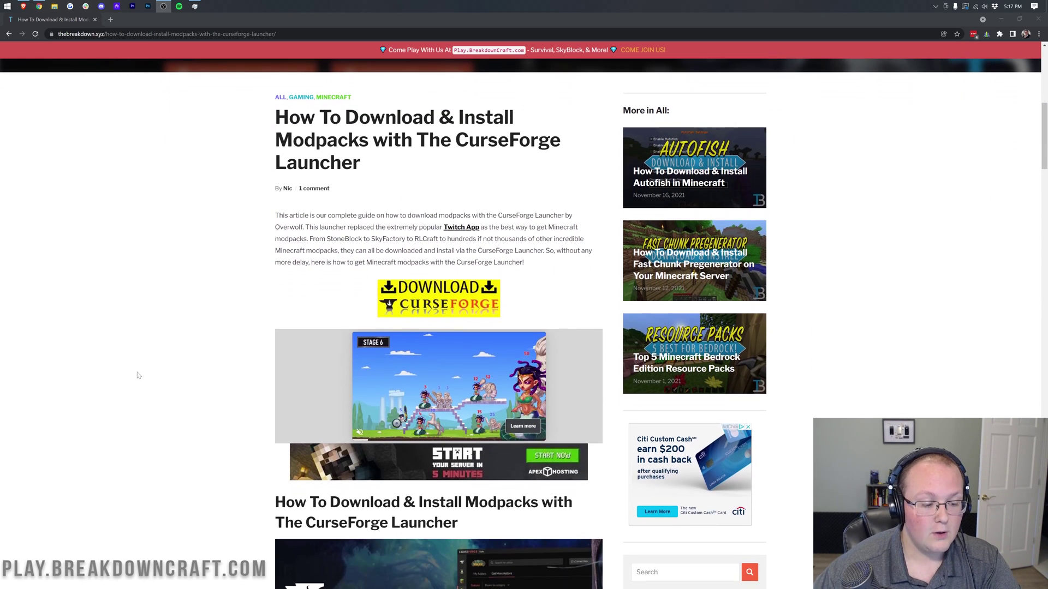
click(428, 302)
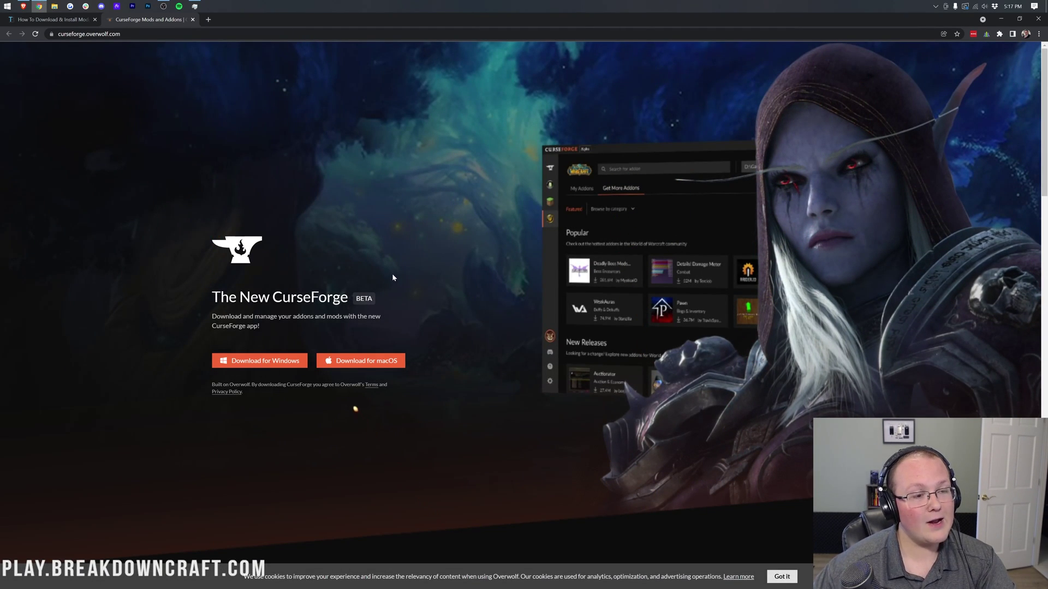
click(225, 364)
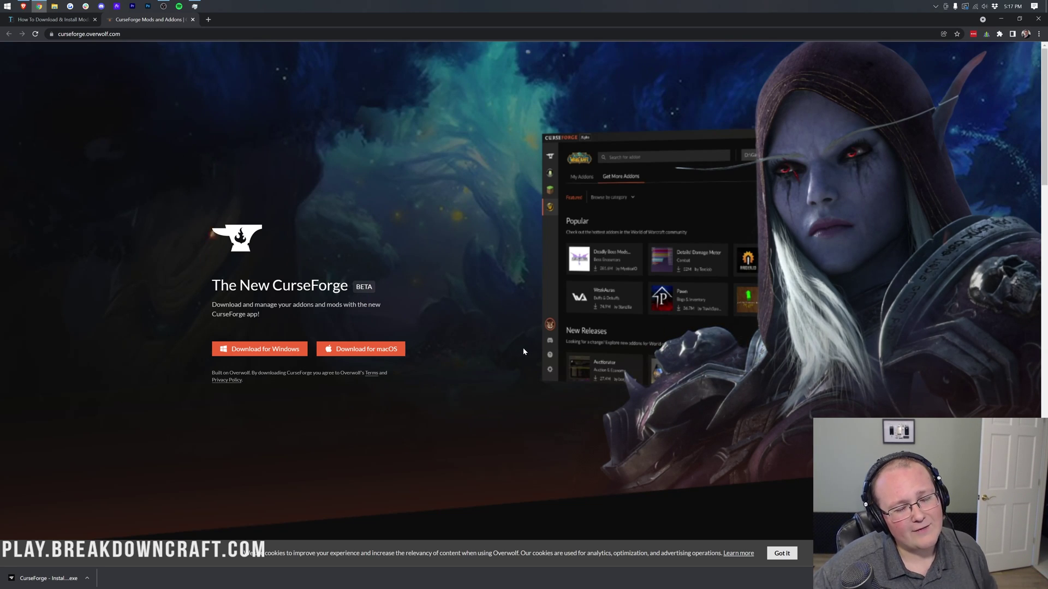
Move CurseForge - Installer.exe from the Downloads folder to the desktop and close the folder.
click(1000, 21)
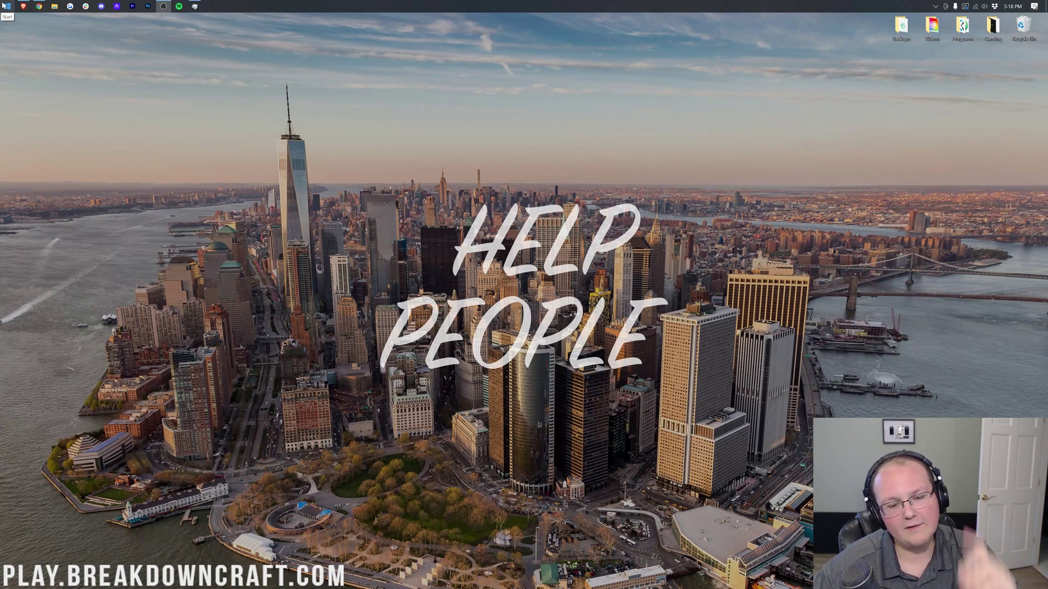
click(5, 5)
text(down)
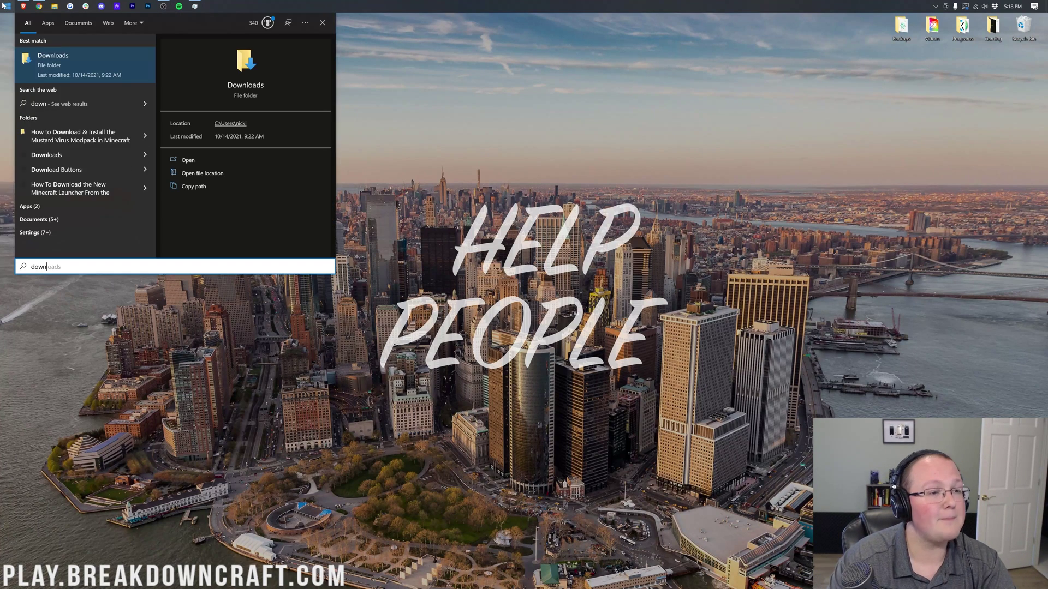
click(74, 70)
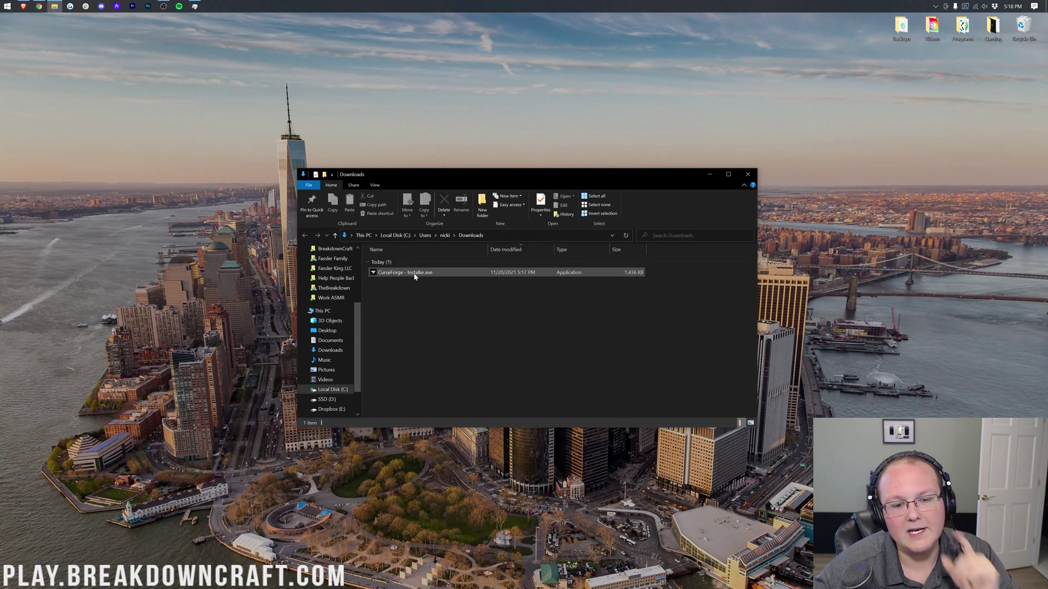
drag(417, 272, 490, 136)
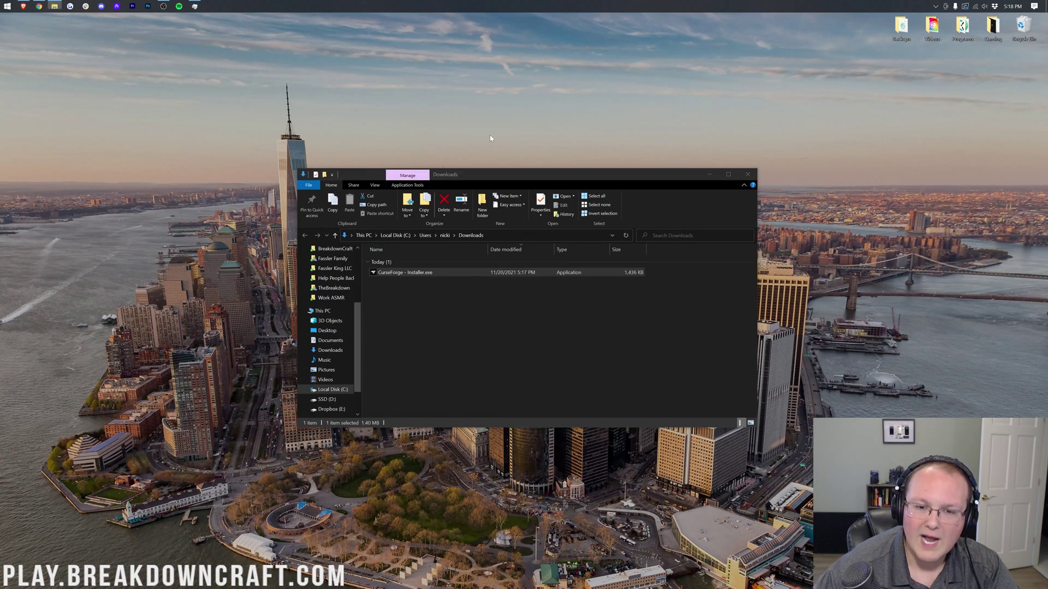
click(747, 175)
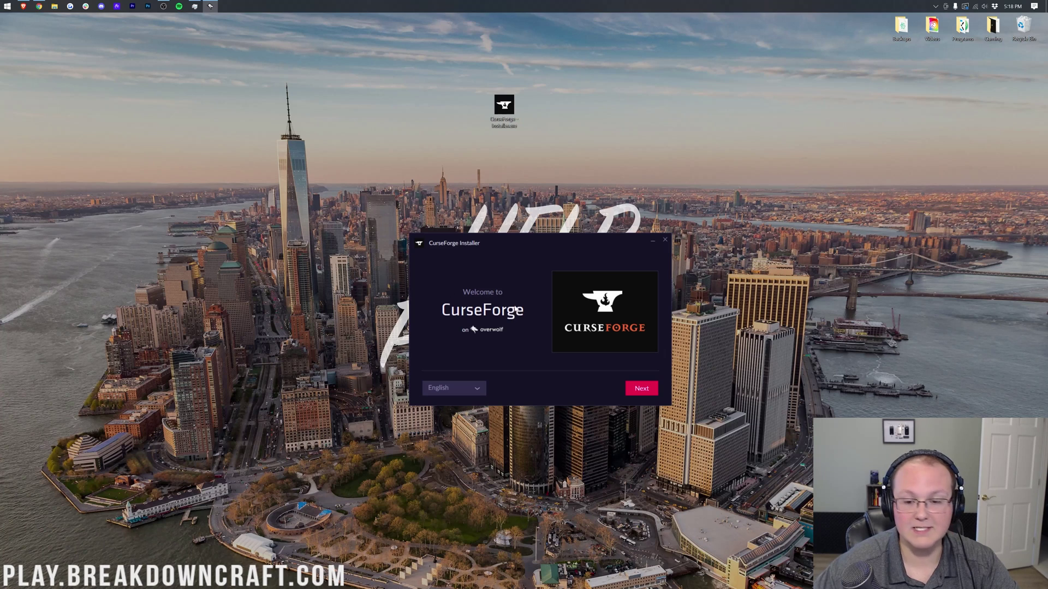
Install CurseForge with its desktop shortcut, accepting Overwolf's Terms and Privacy Policy and leaving out the Outplayed app.
click(641, 388)
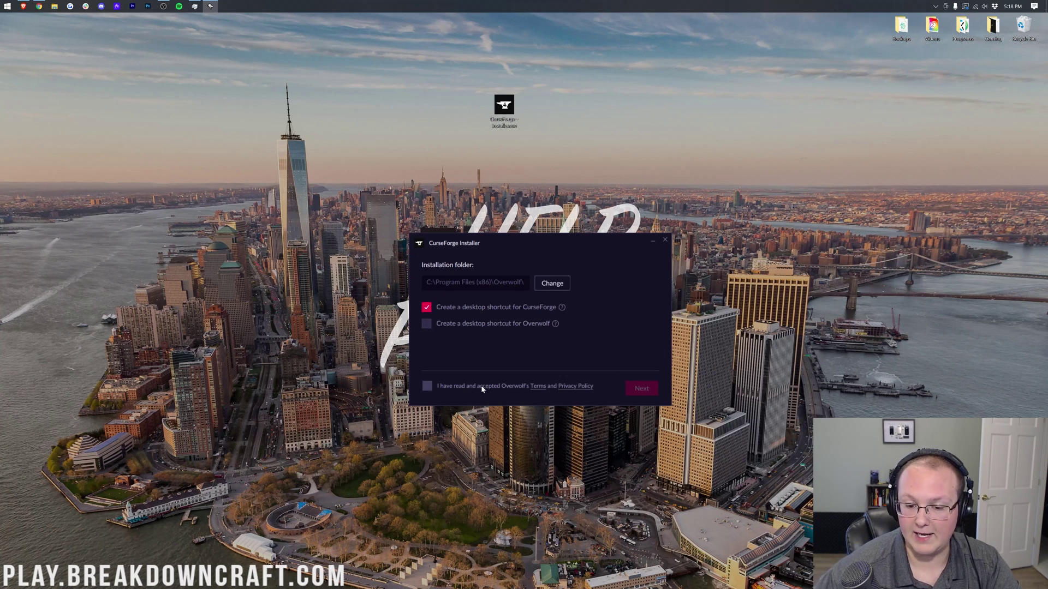
click(440, 387)
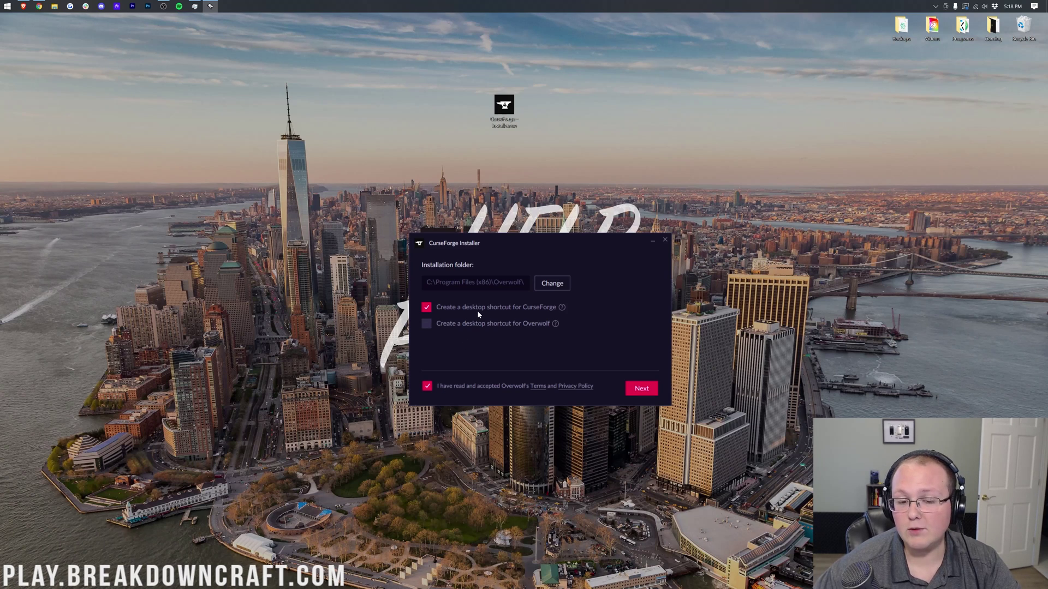
click(428, 309)
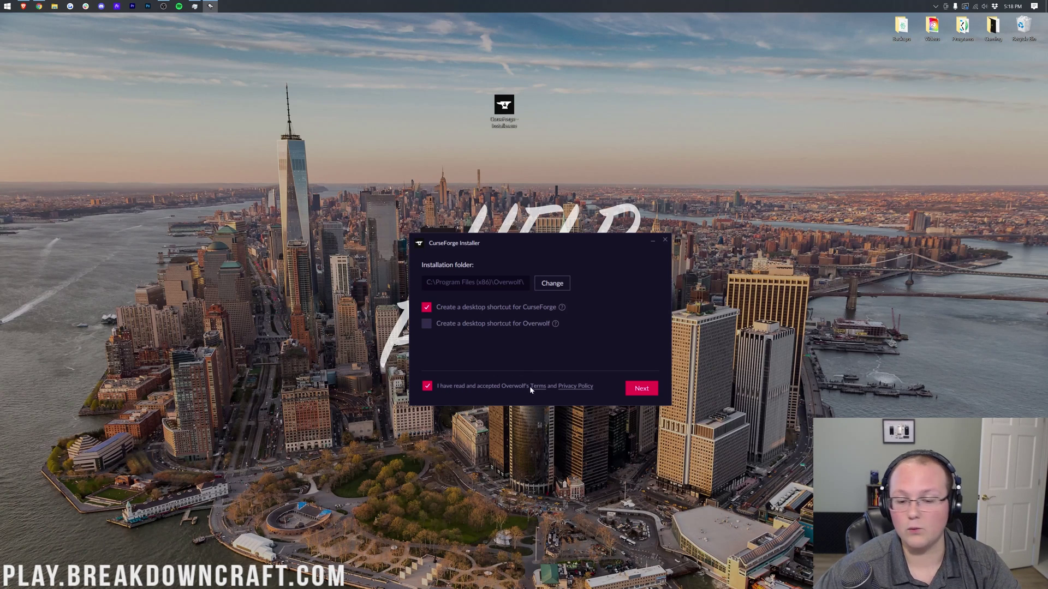
click(428, 387)
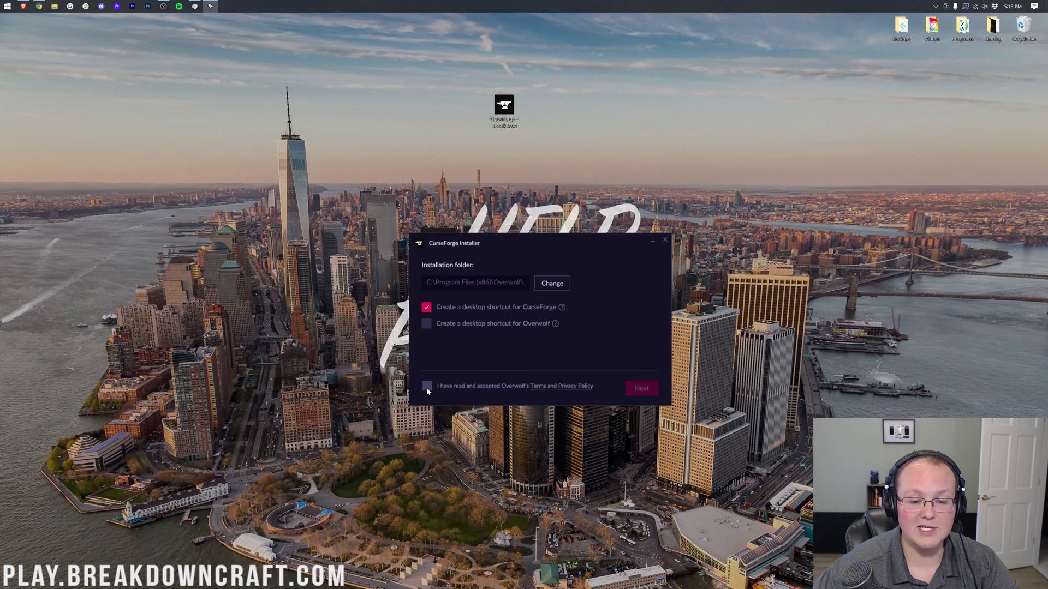
click(427, 387)
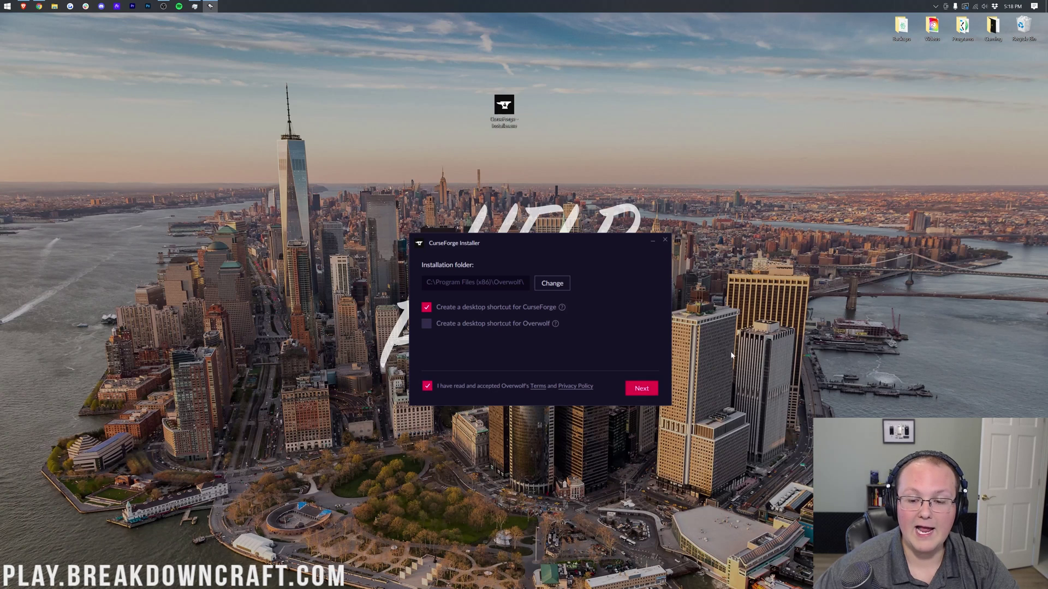
click(641, 388)
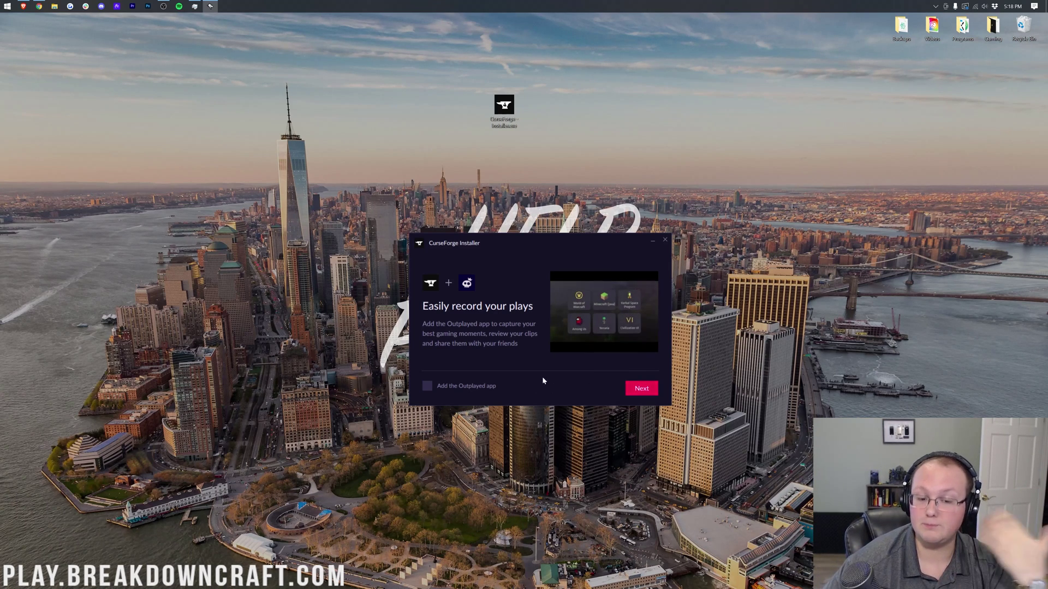
click(643, 389)
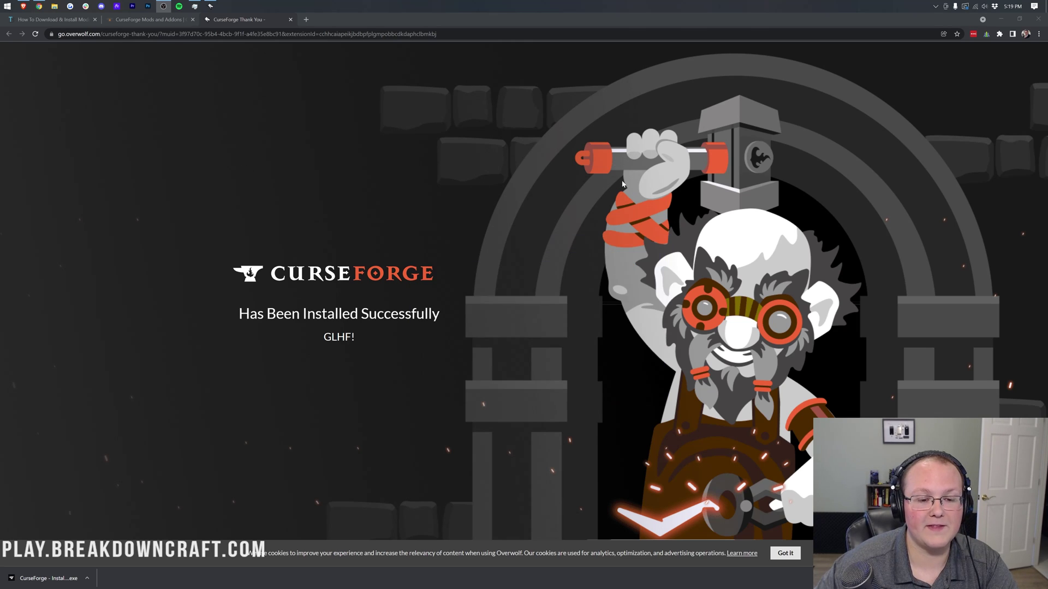
Launch CurseForge from the finished installer and skip its intro.
click(1001, 21)
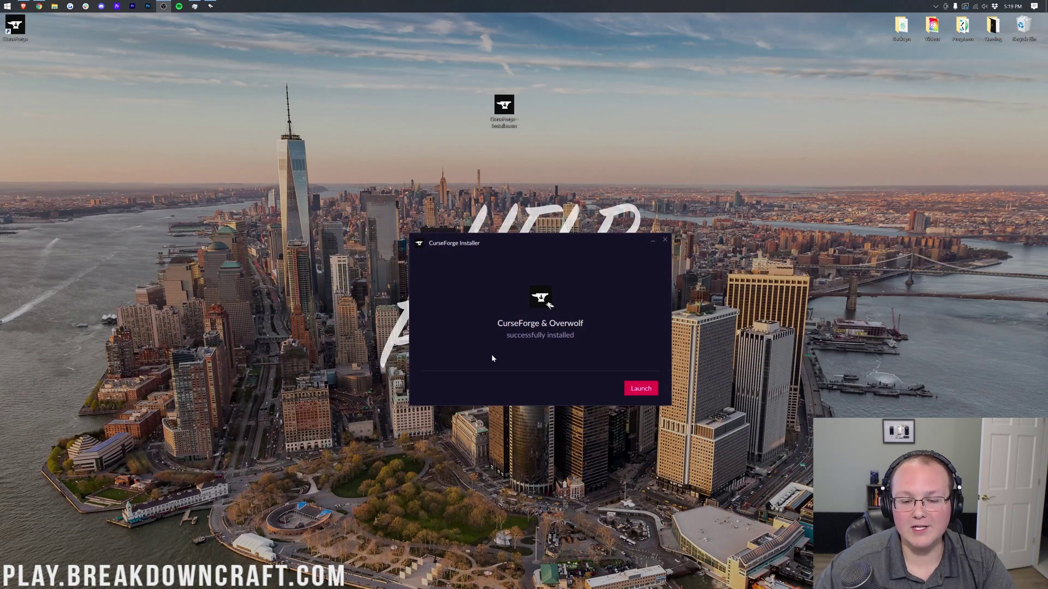
click(647, 392)
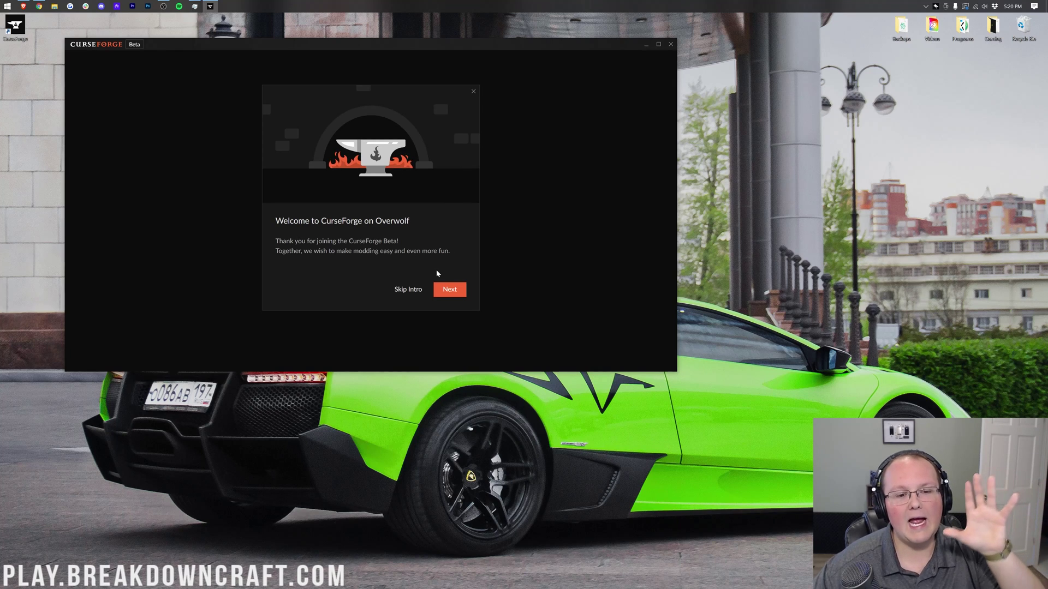
click(411, 290)
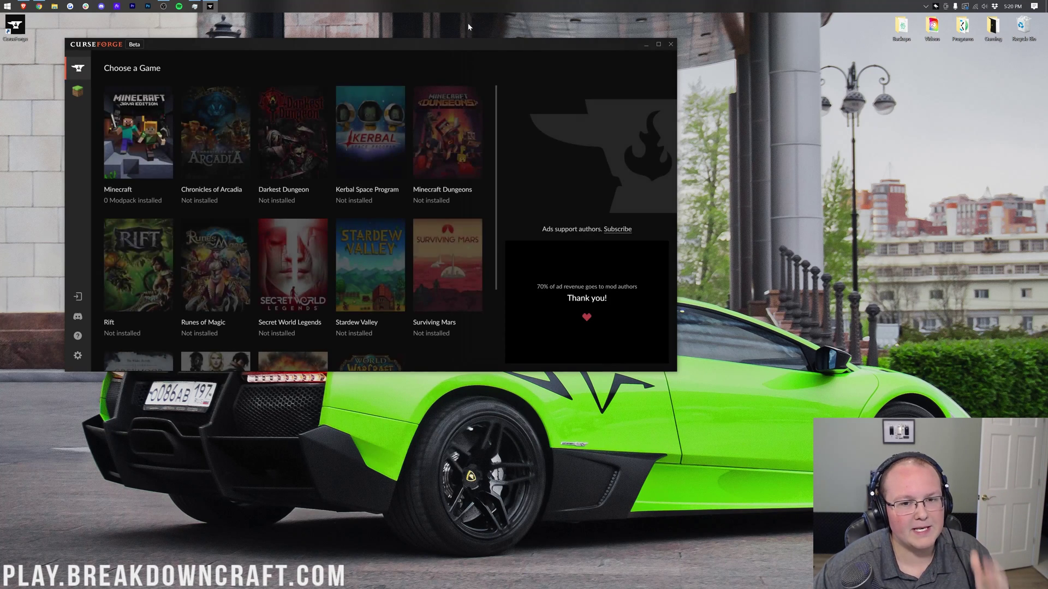
Choose Minecraft as the game and set up its modding folder with the Standard (Recommended) option.
drag(457, 42, 630, 106)
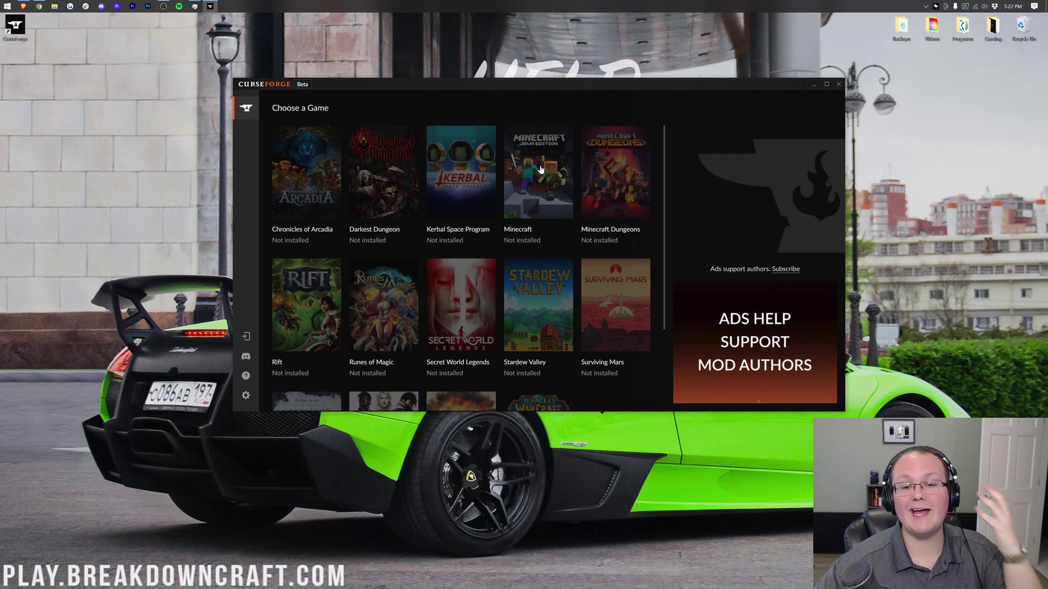
click(523, 153)
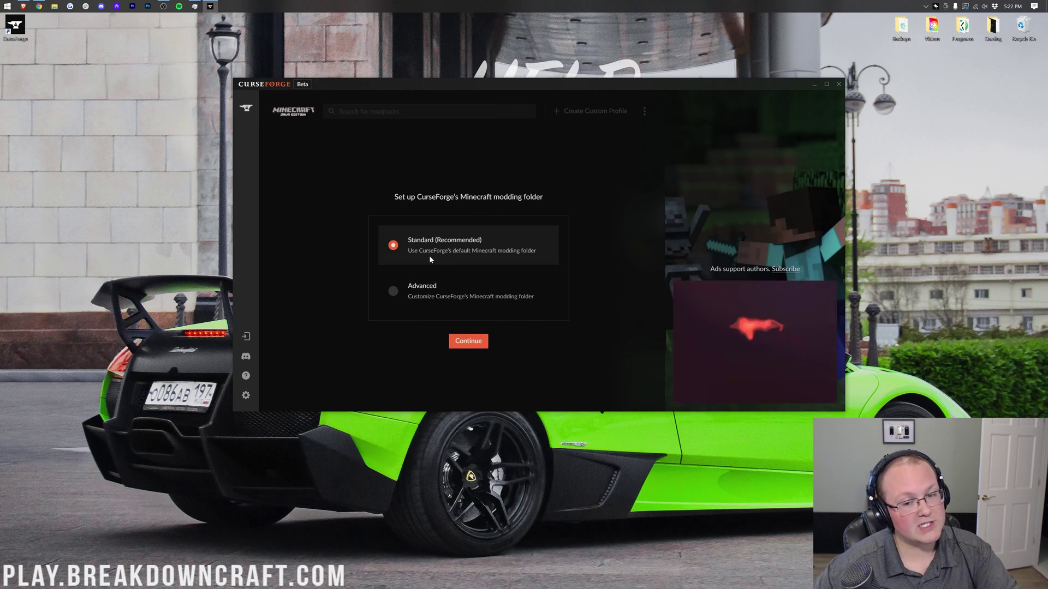
click(468, 341)
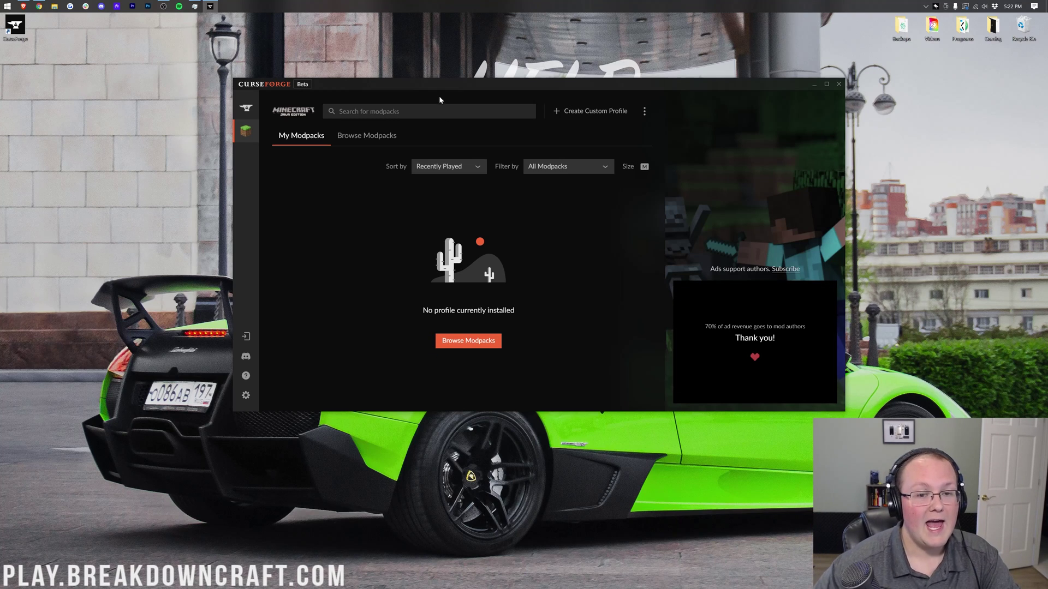
Search the Minecraft modpacks for "Mustard Virus".
text(Musta)
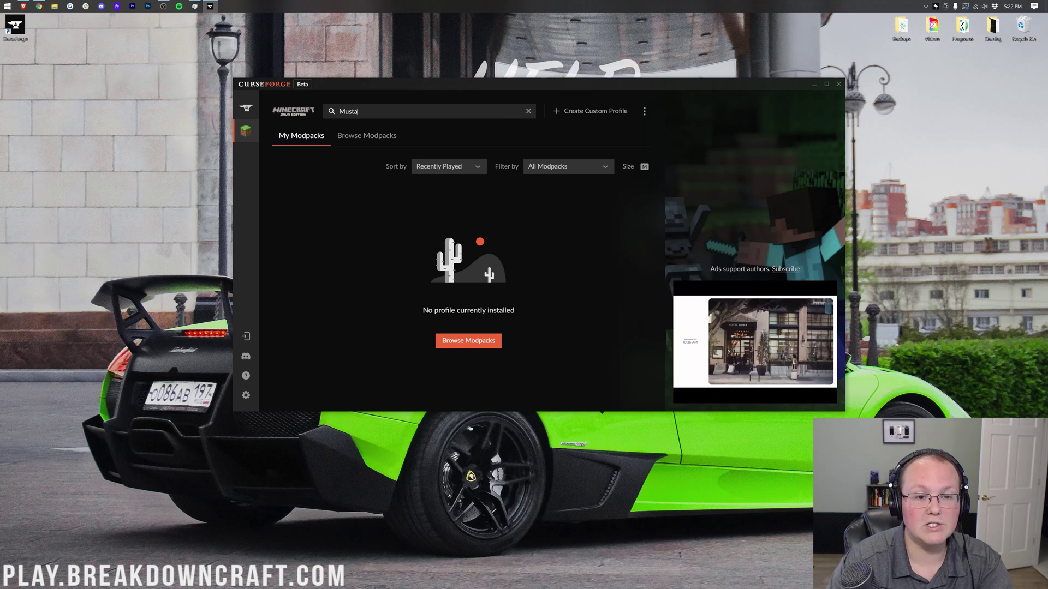
text(rd Viru)
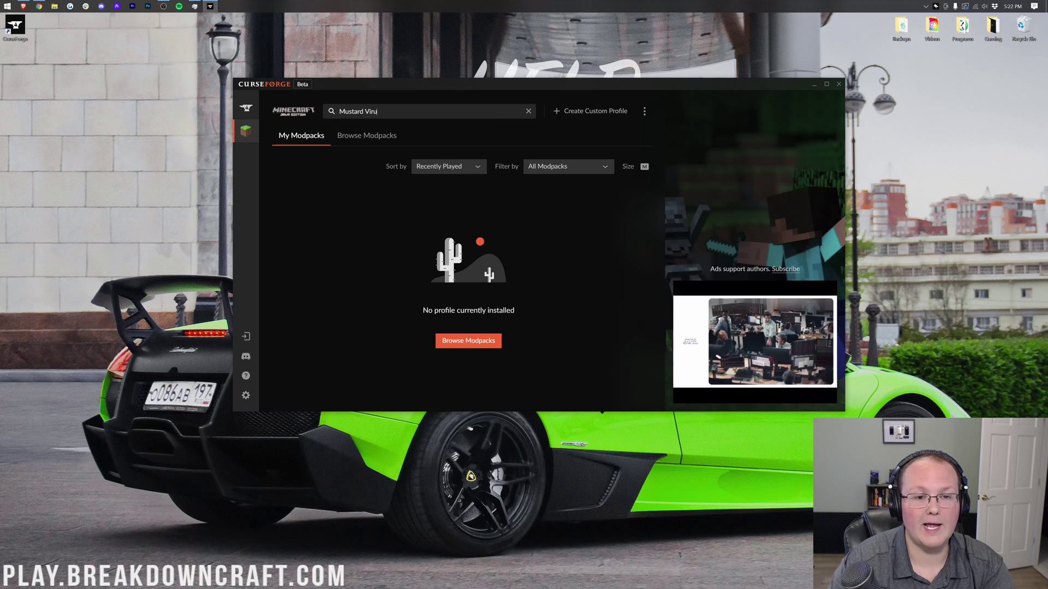
text(s)
key(Return)
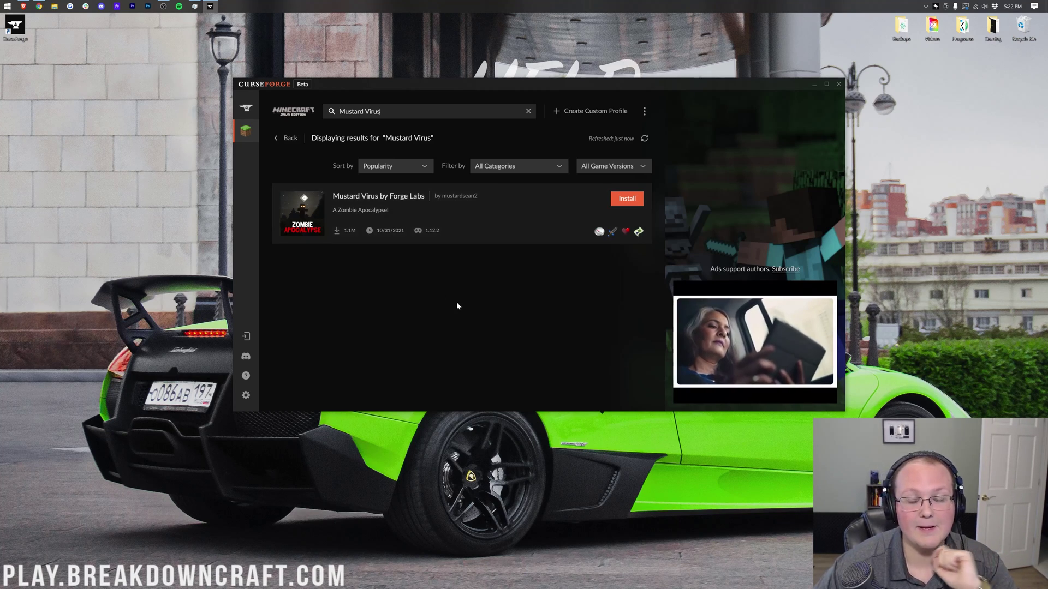
Install the Mustard Virus by Forge Labs modpack and launch it from the list of installed modpacks.
click(626, 199)
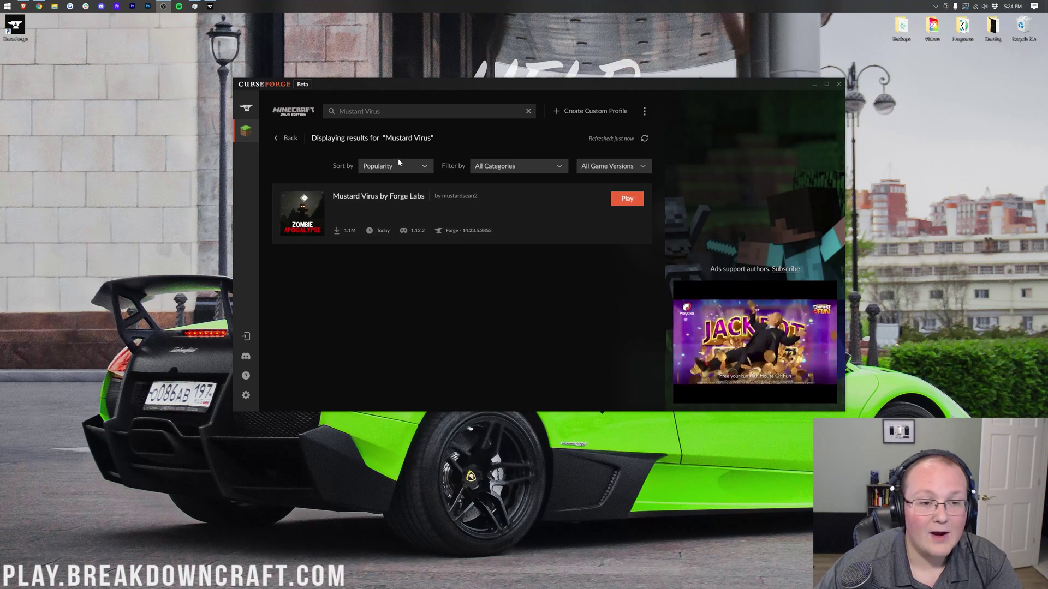
click(253, 135)
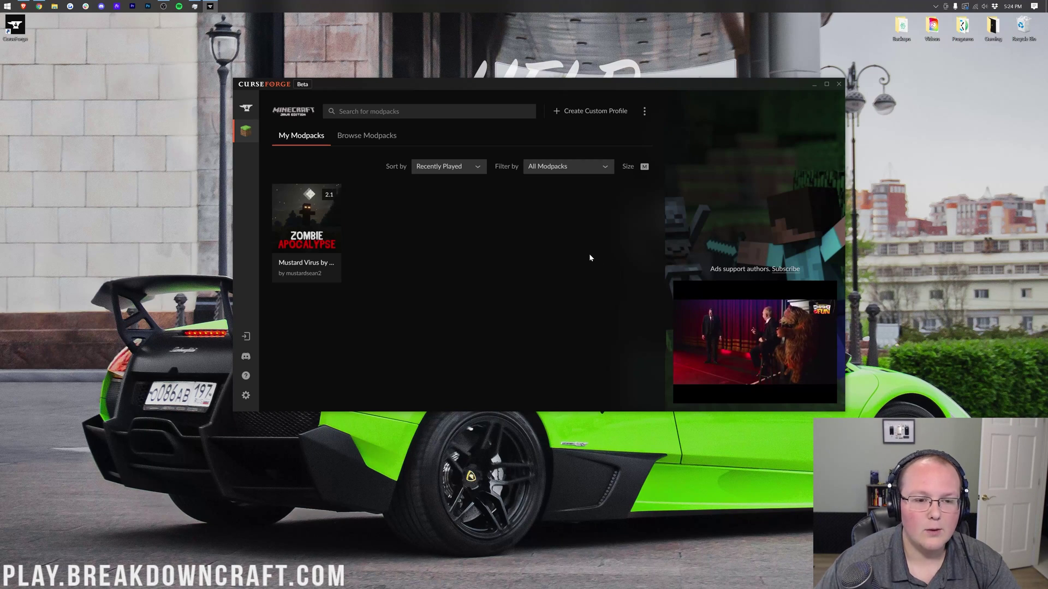
mouse_move(299, 228)
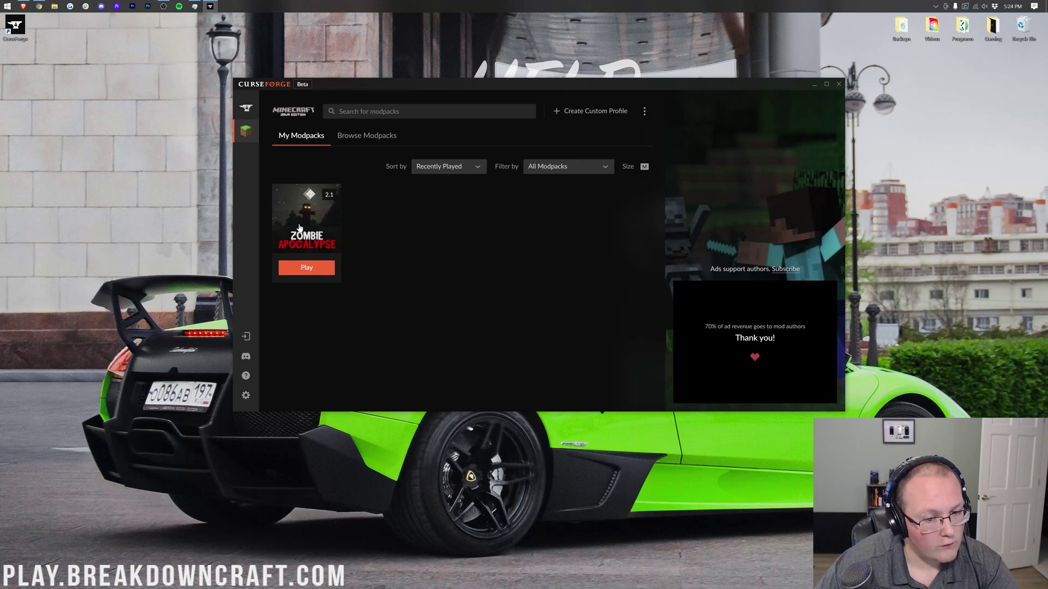
click(306, 267)
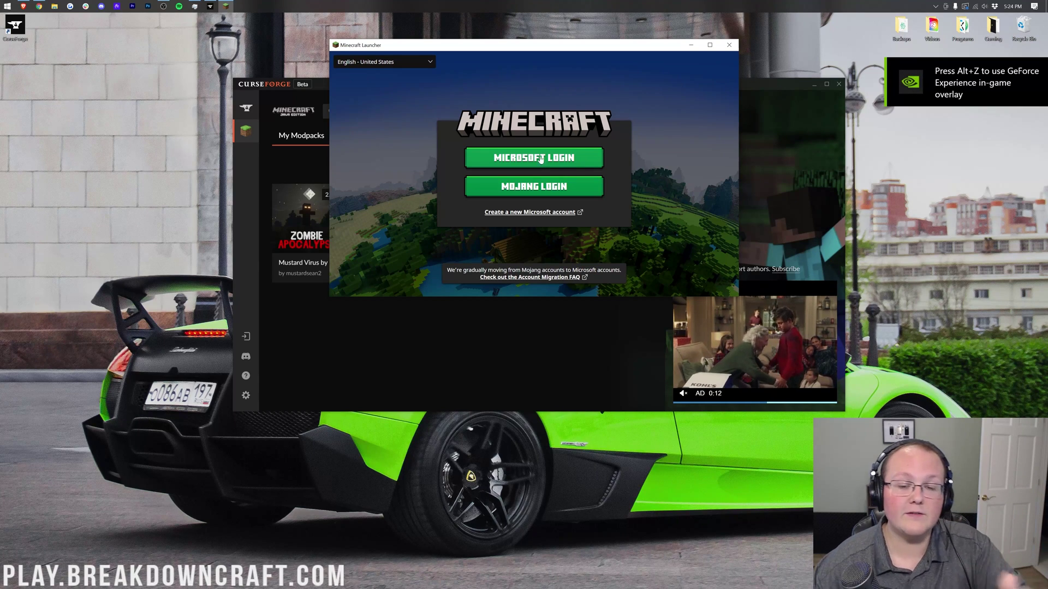
Sign in to the Minecraft Launcher with the Microsoft account and acknowledge the upgraded-launcher notice.
click(513, 163)
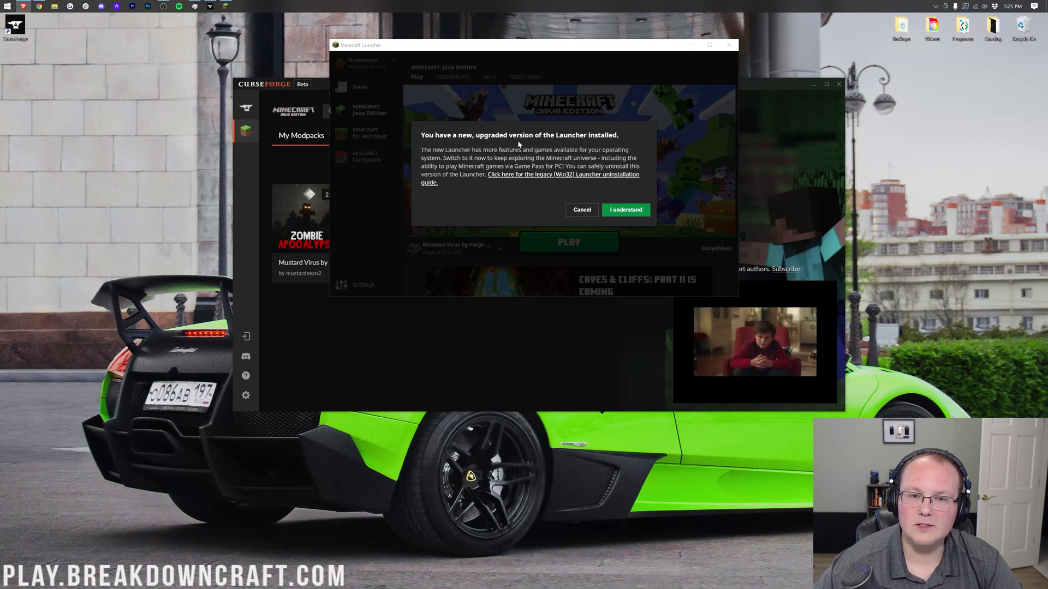
click(635, 212)
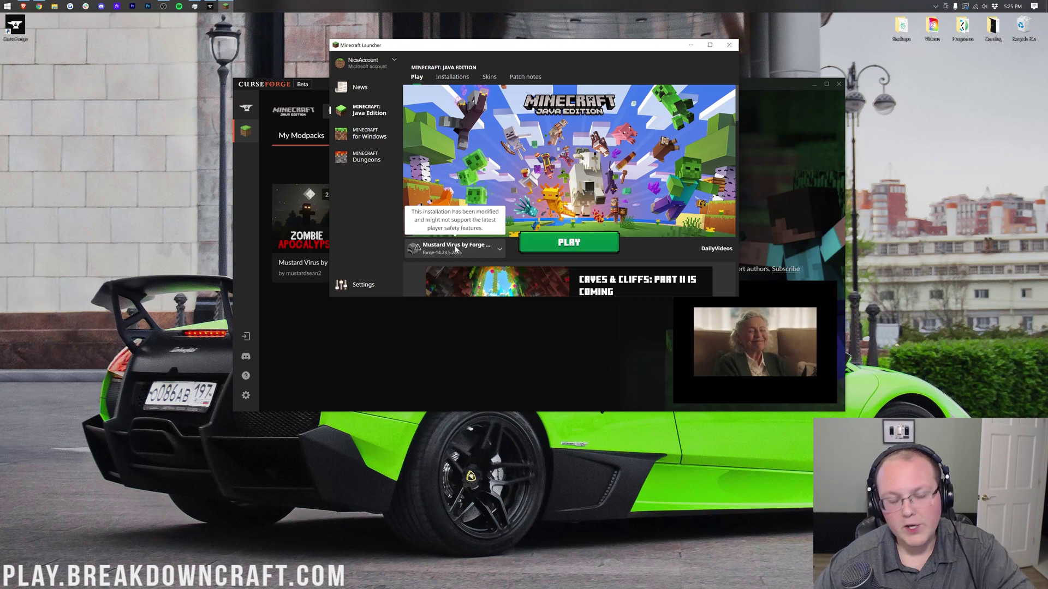
Close the Minecraft Launcher, launch Mustard Virus again from CurseForge and acknowledge the upgraded-launcher notice.
click(728, 45)
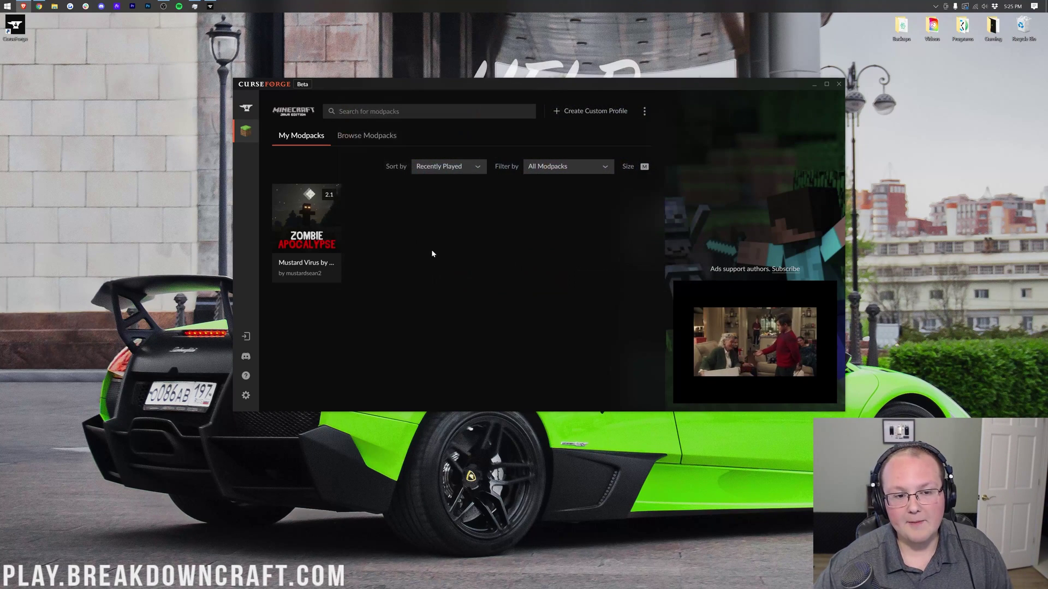
click(327, 271)
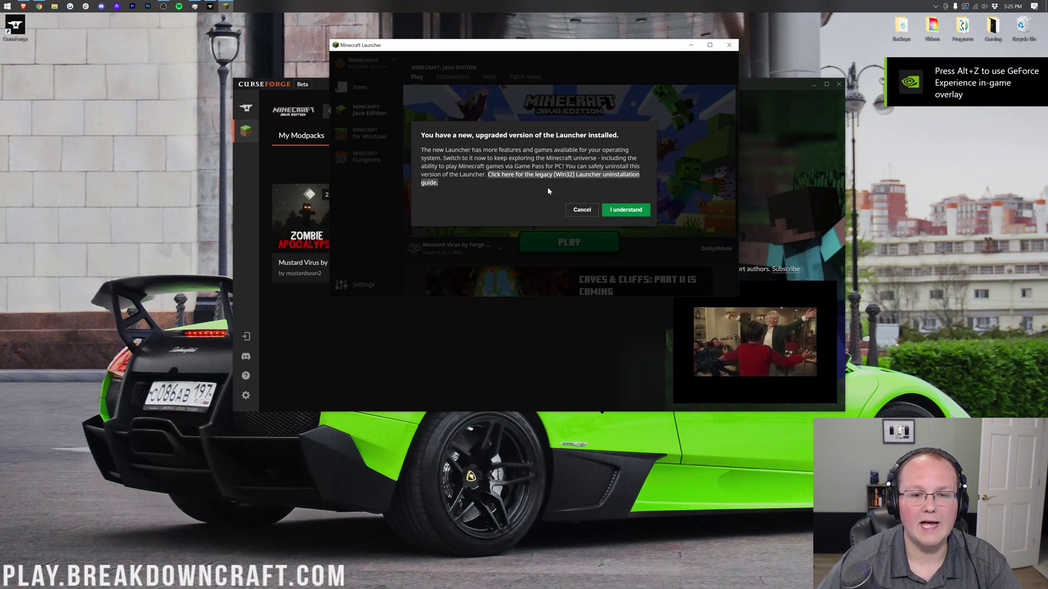
click(621, 209)
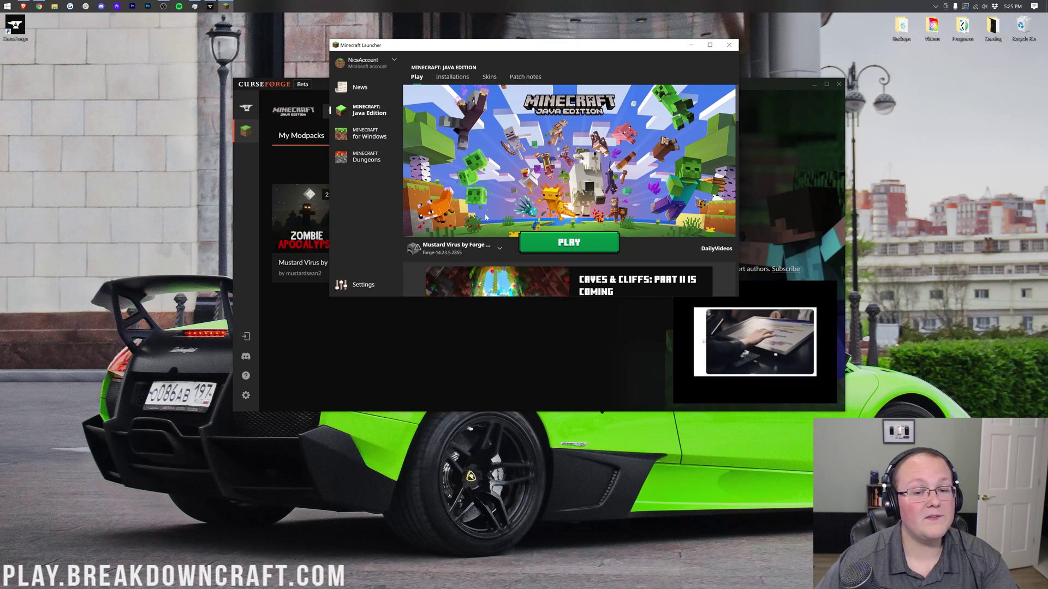
Start the game with the Mustard Virus installation, accepting the modified-installation risks and turning off further warnings for it.
click(499, 248)
click(504, 205)
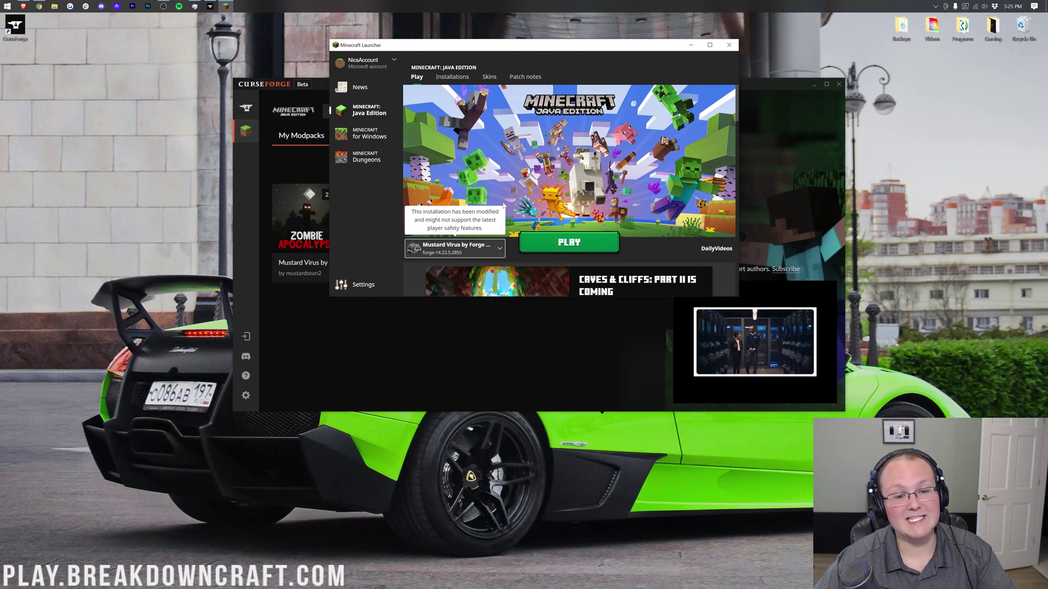
click(563, 244)
click(435, 187)
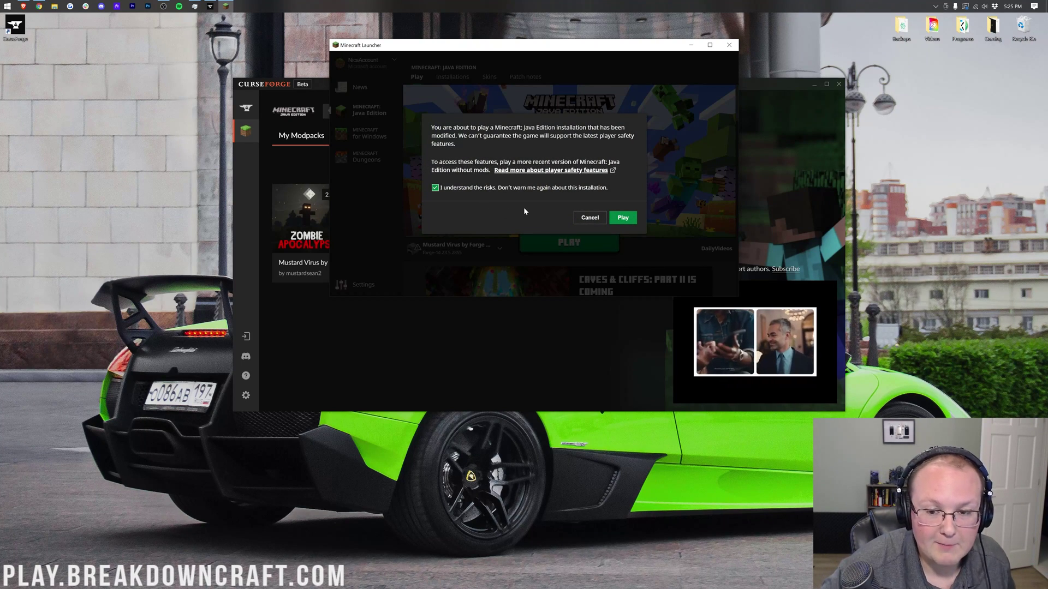
click(623, 218)
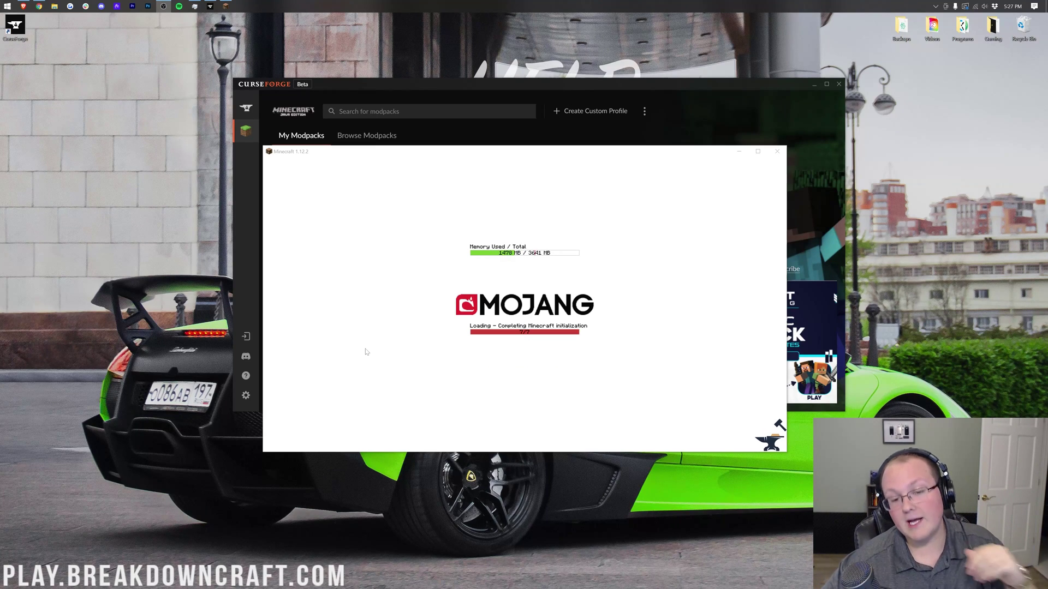
Turn the Master Volume all the way down in Minecraft's sound options and return to the title screen.
click(486, 383)
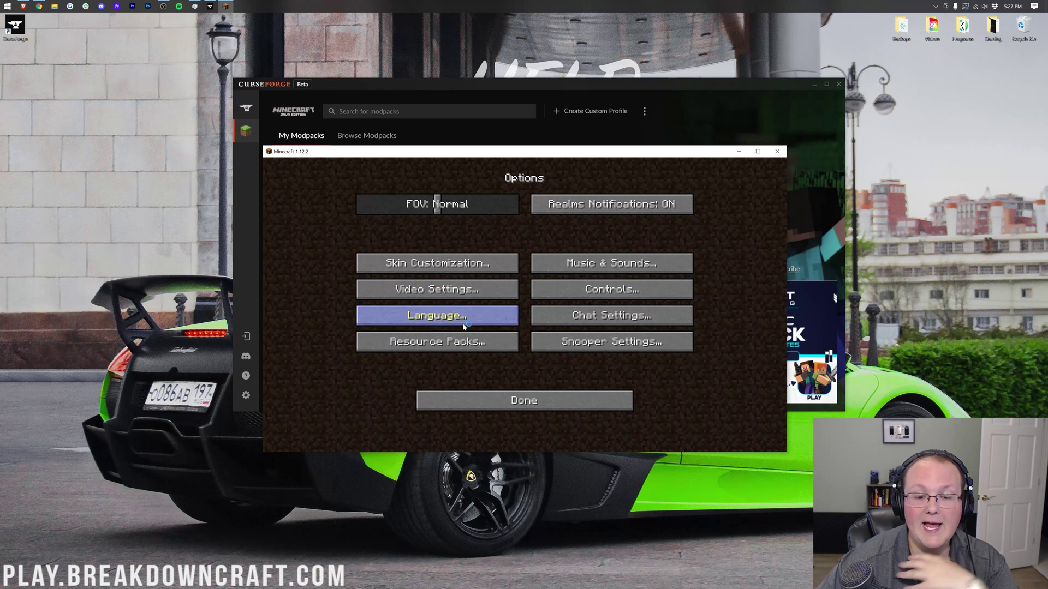
click(533, 262)
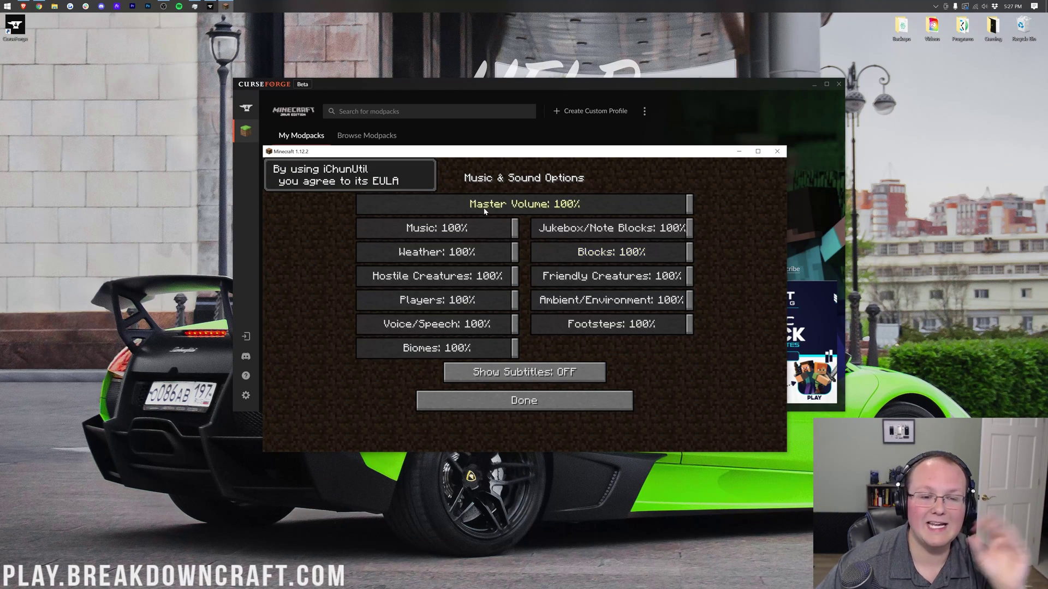
drag(485, 208, 360, 204)
click(458, 403)
click(457, 402)
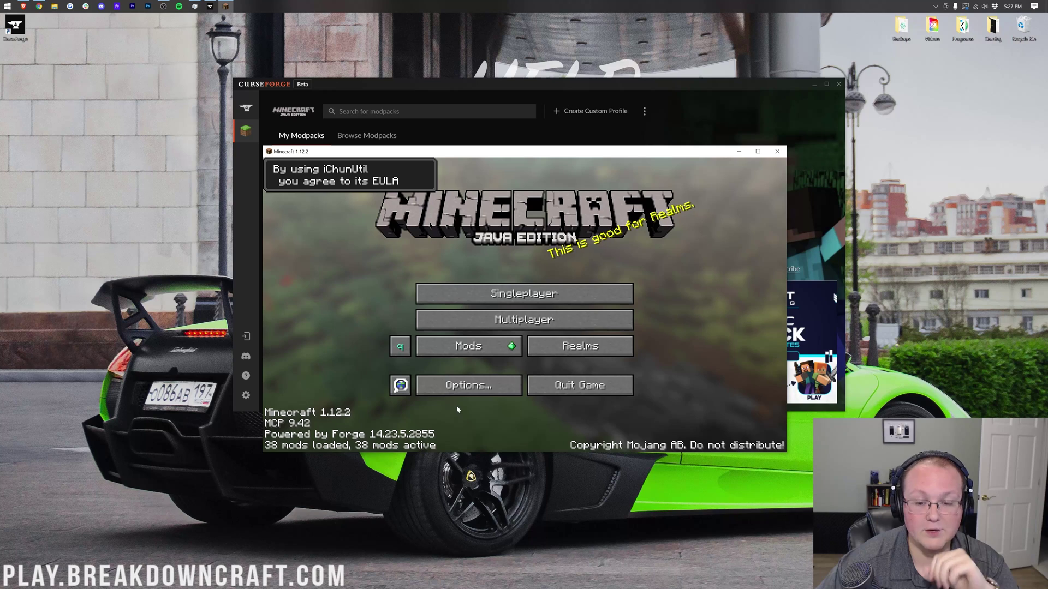
Create a singleplayer world named "New World" with the game mode set to Creative.
click(548, 300)
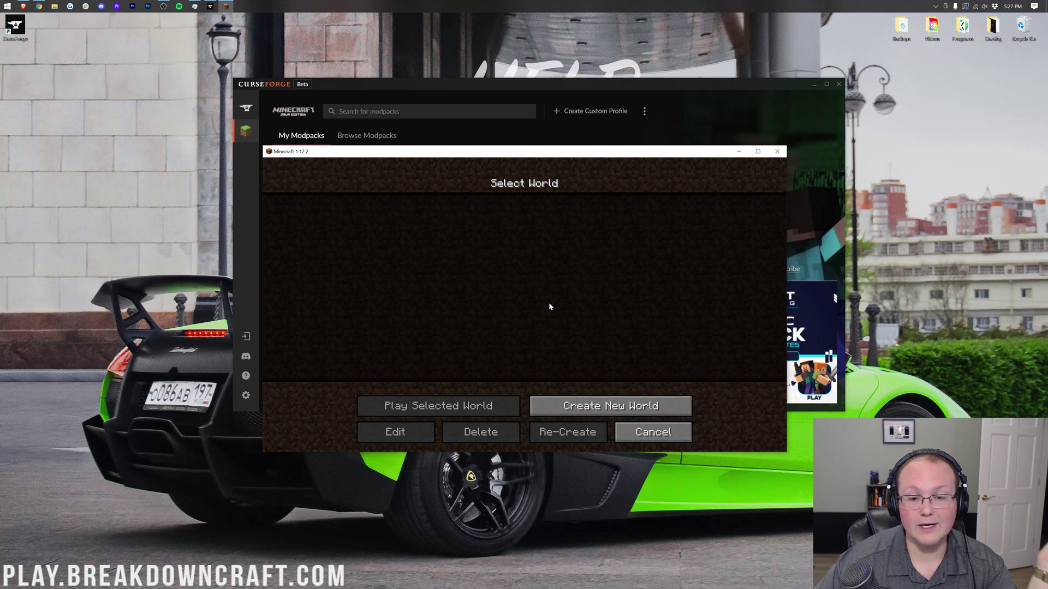
click(611, 406)
click(525, 295)
click(526, 295)
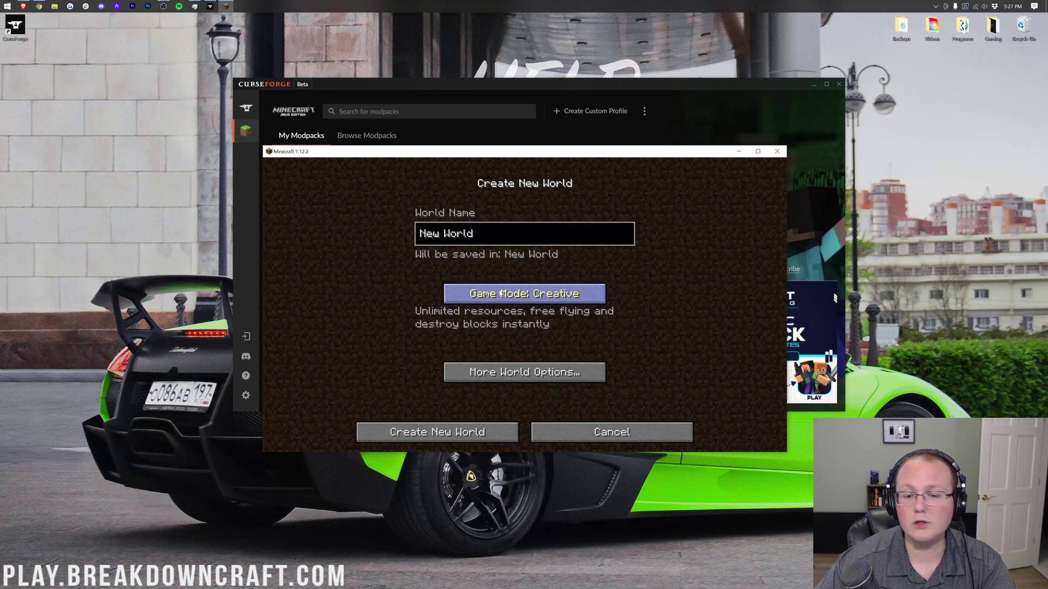
click(431, 433)
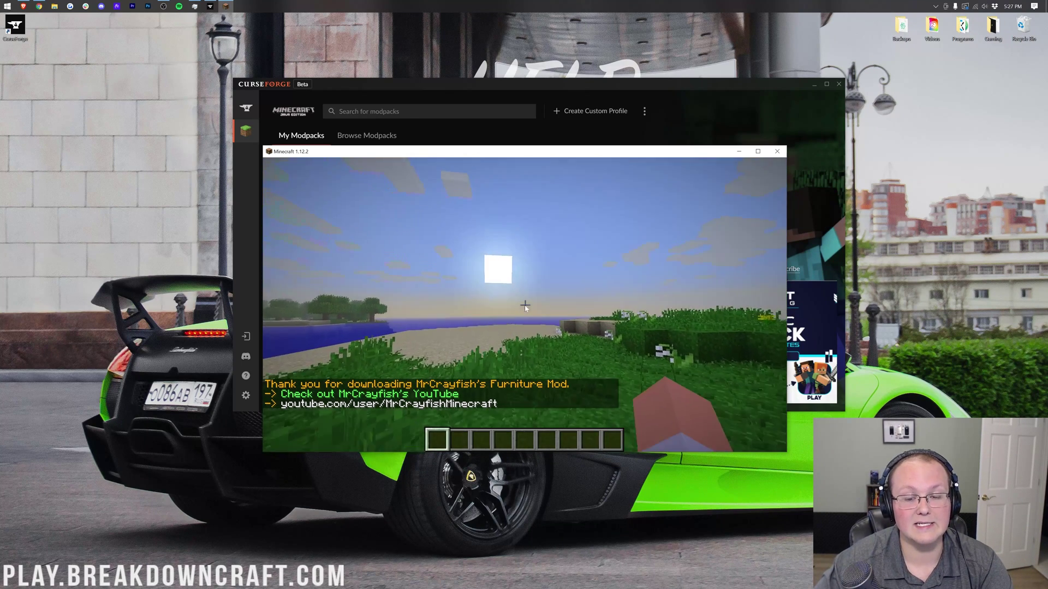
key(t)
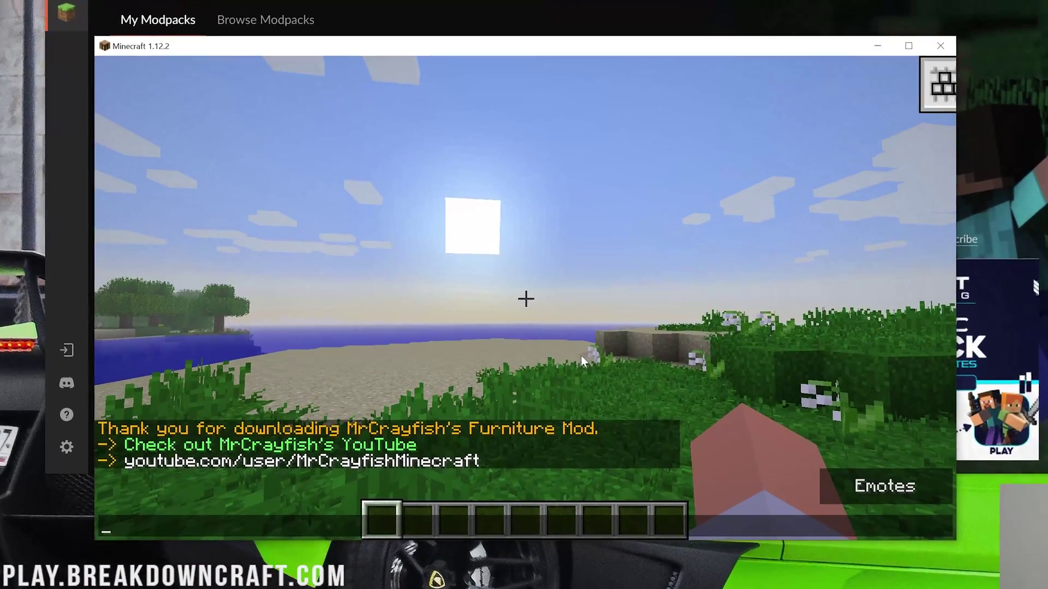
key(Escape)
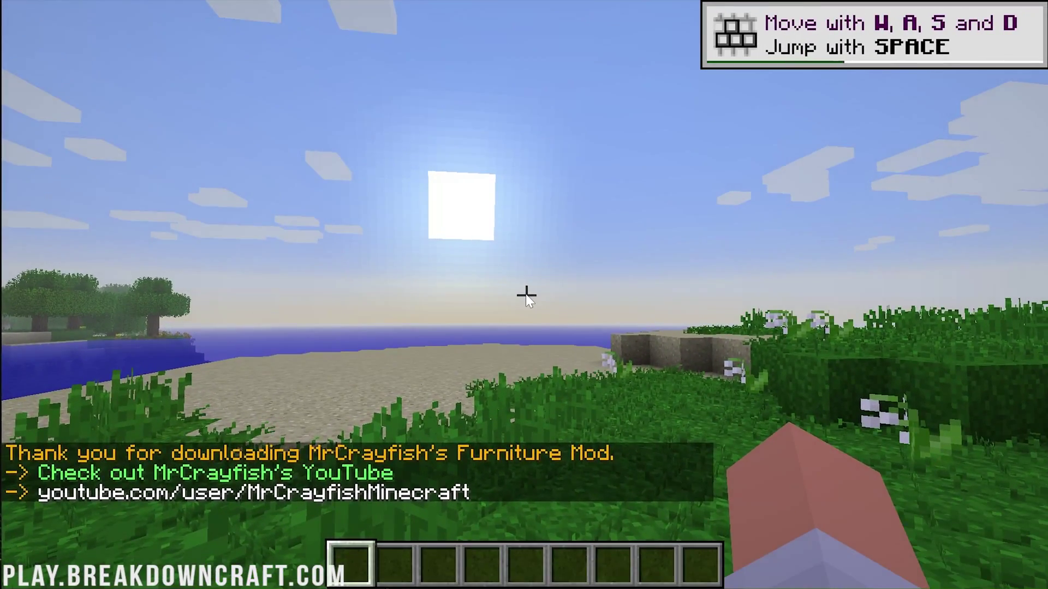
Look through the item categories on all three pages of the Creative inventory, including its item search.
key(e)
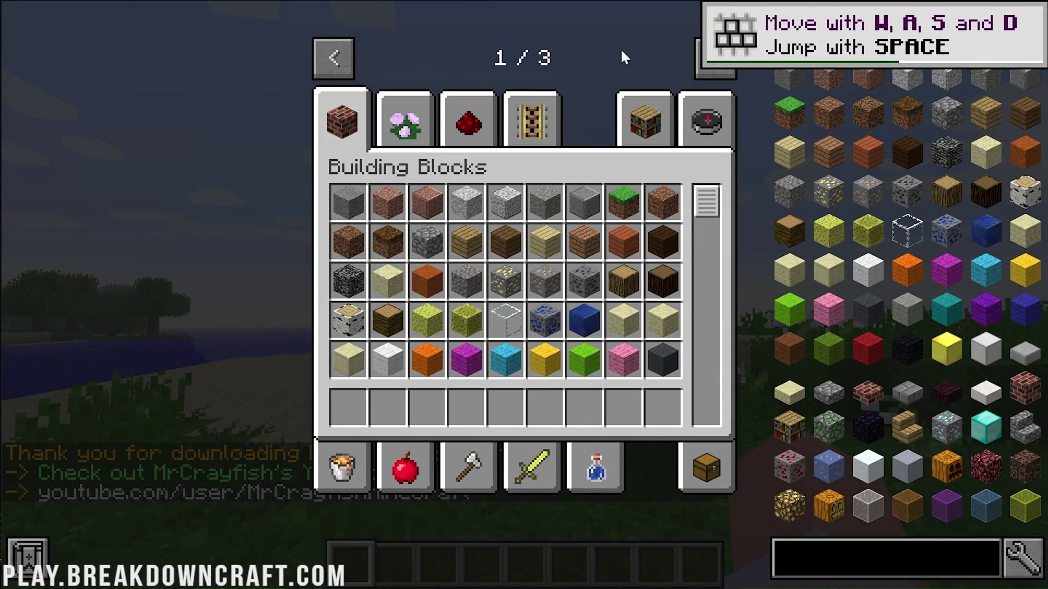
click(695, 62)
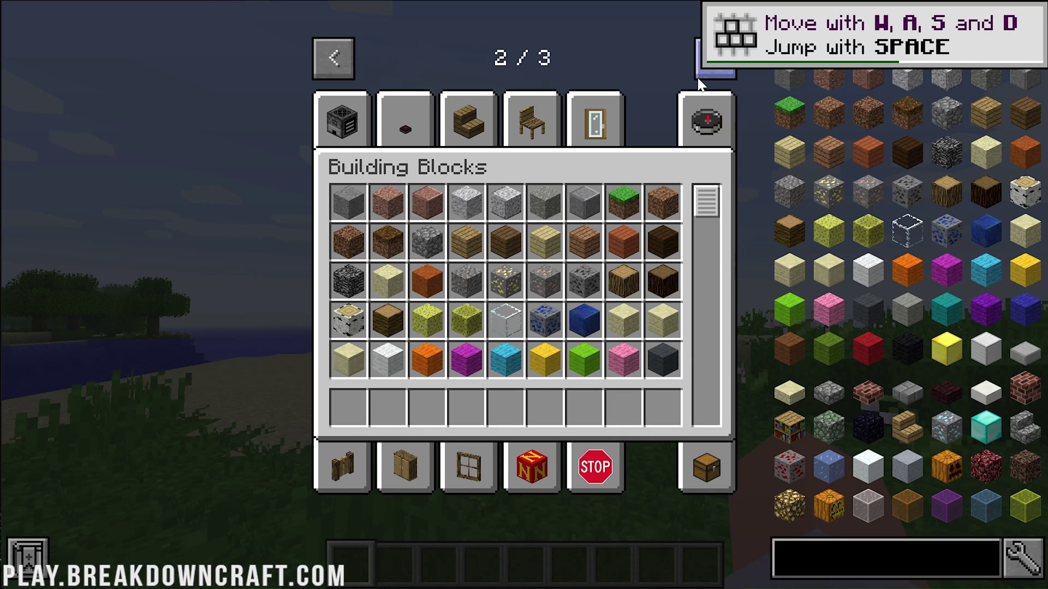
key(t)
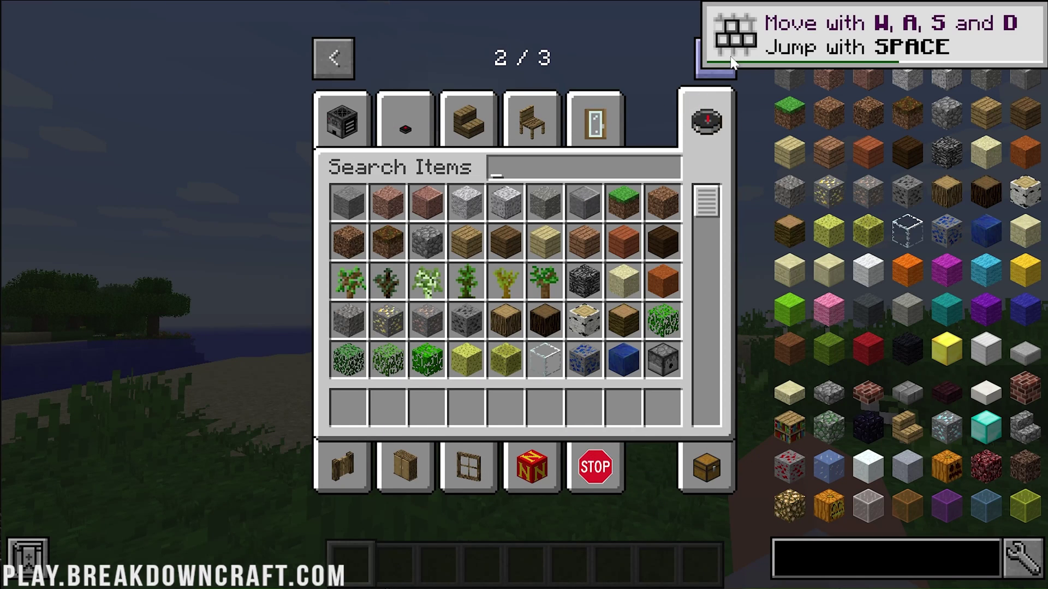
click(712, 74)
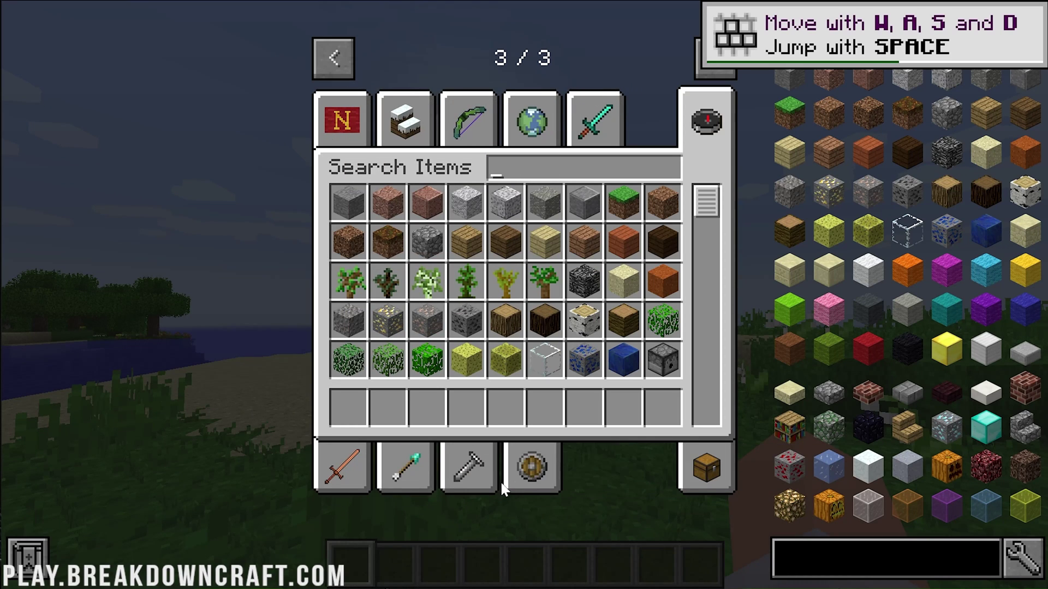
Page through the modpack's full item list, view the crafting recipe for Bronze Boots and return to the game.
click(1011, 39)
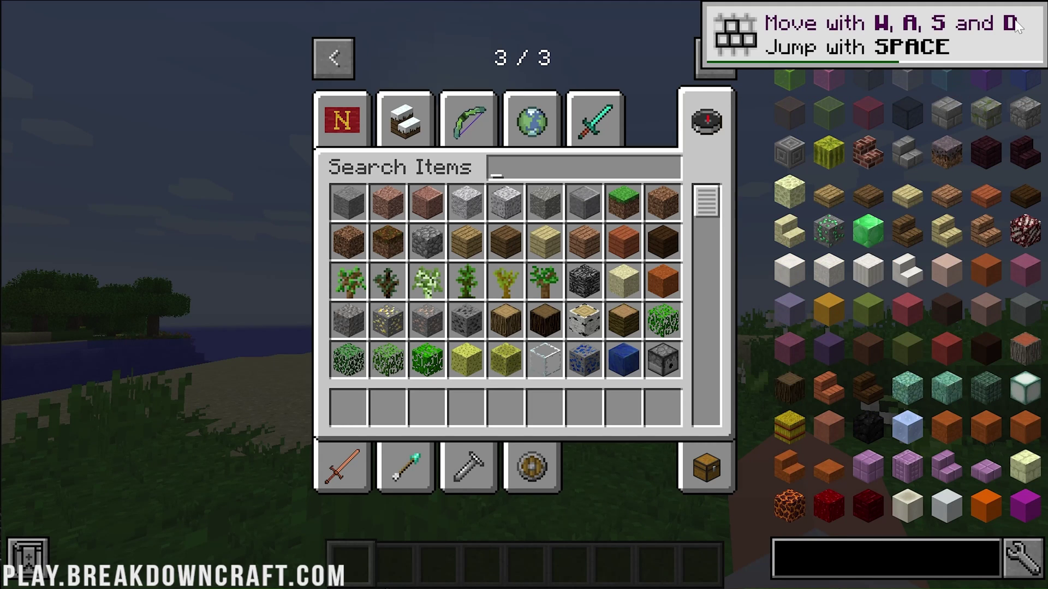
click(1010, 41)
click(1012, 35)
click(1016, 29)
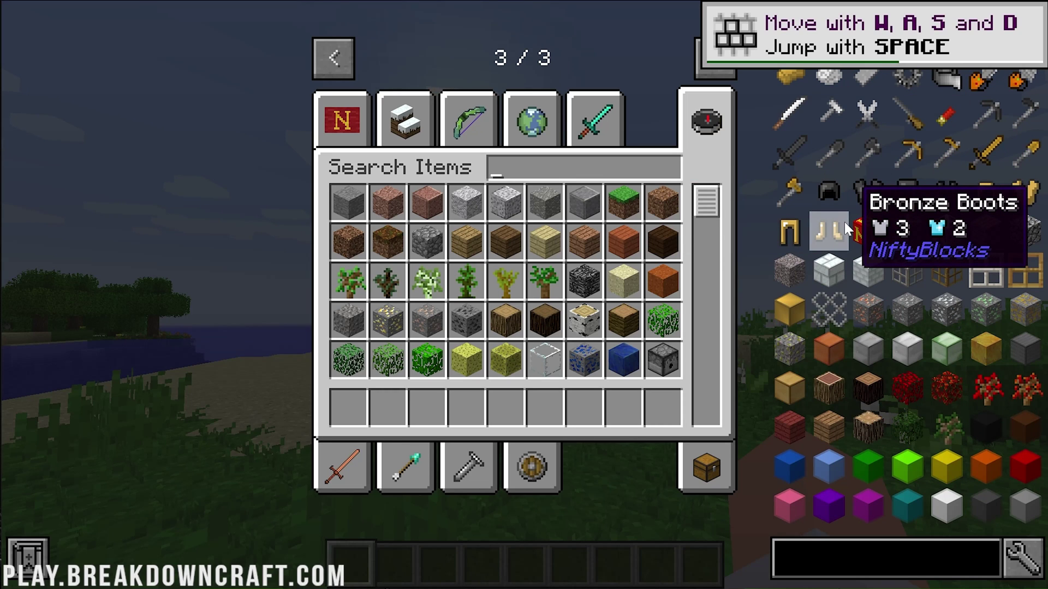
click(847, 229)
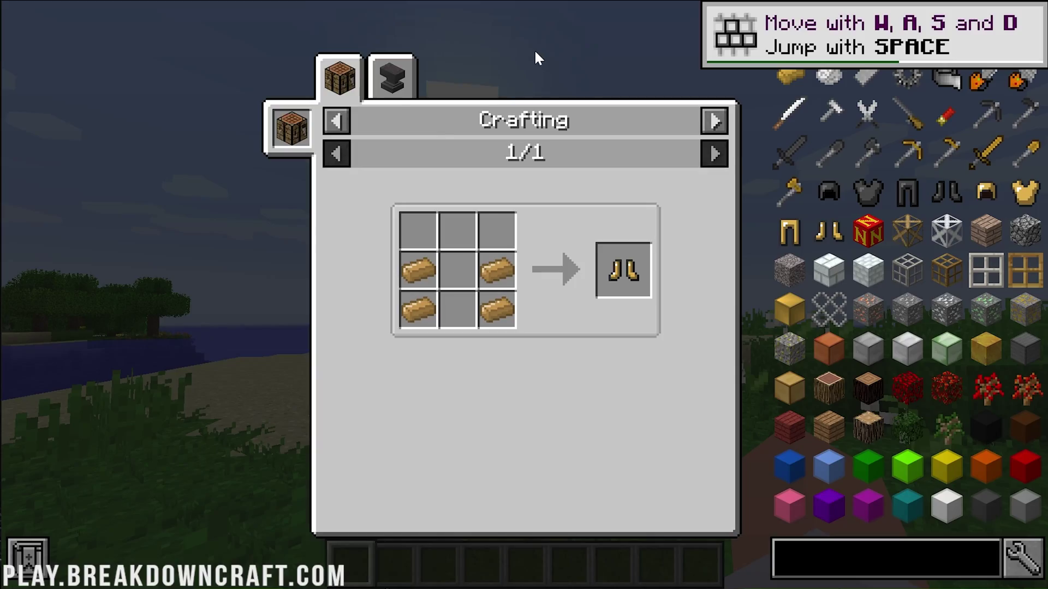
key(Escape)
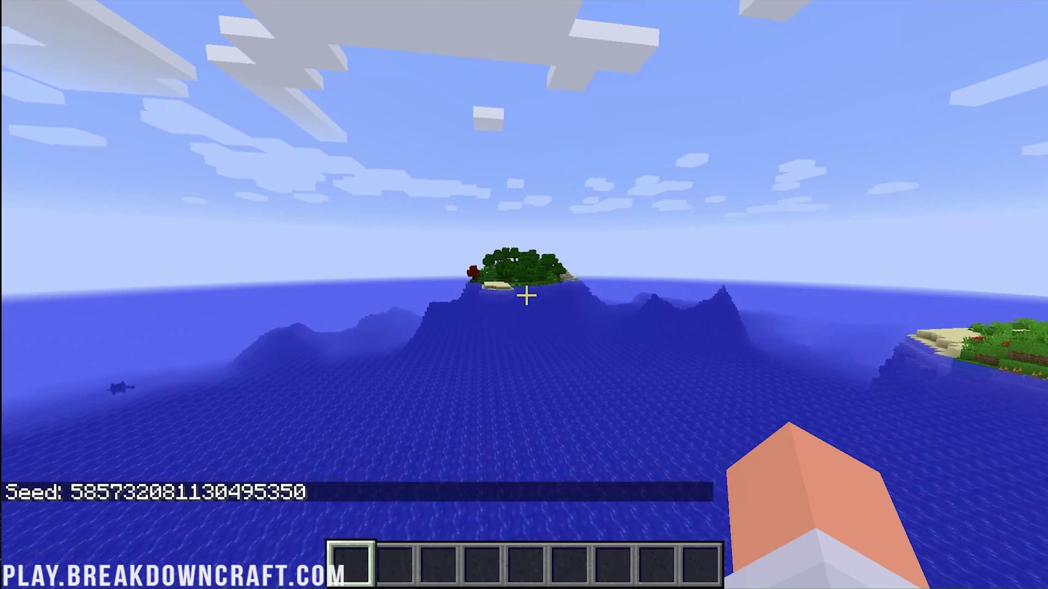
Explore the modded world by moving across its forests and coast.
key(w)
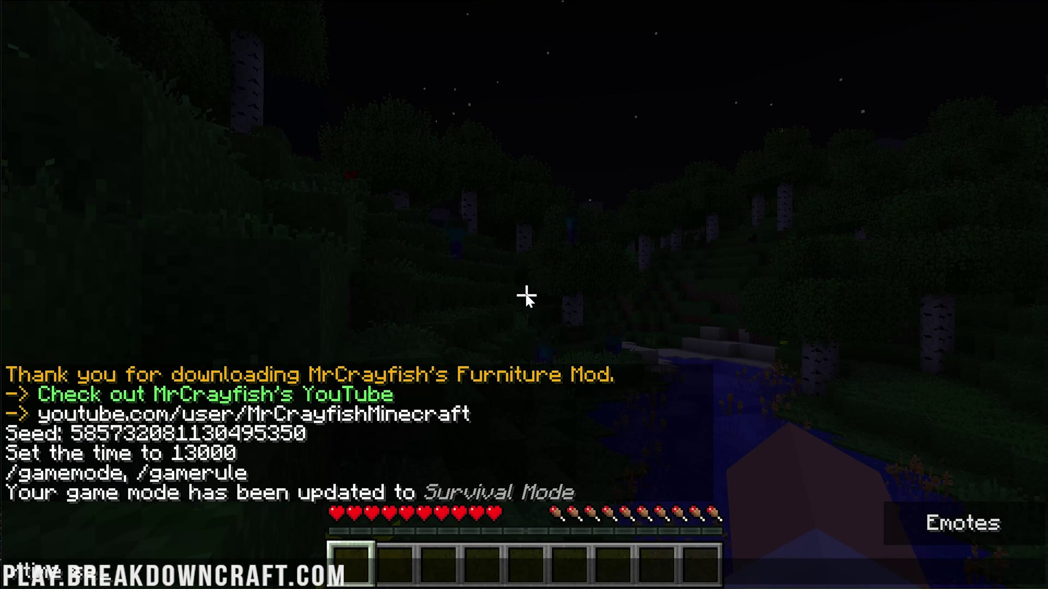
key(Escape)
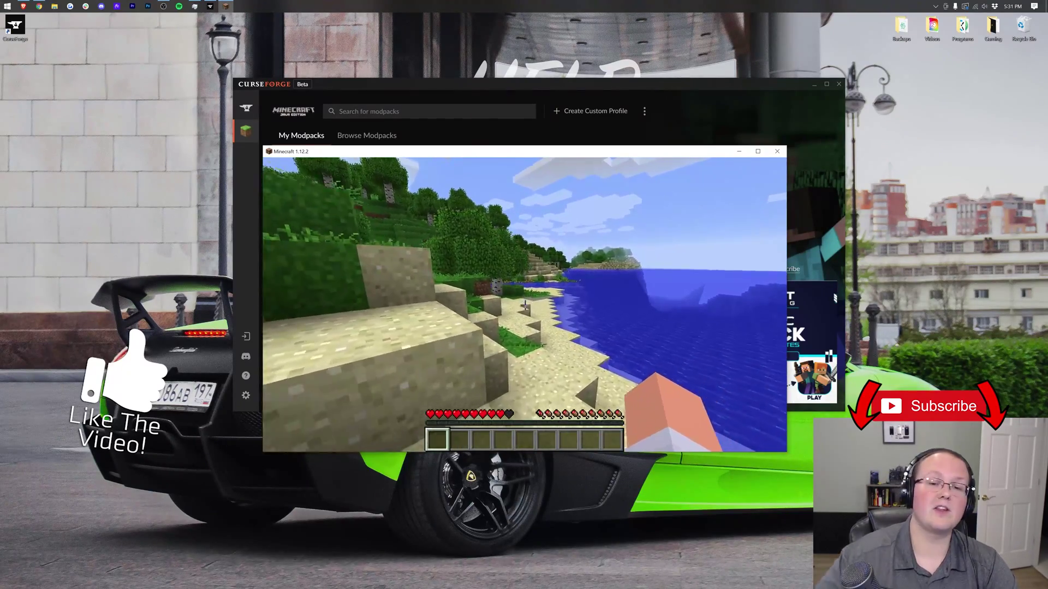
key(w)
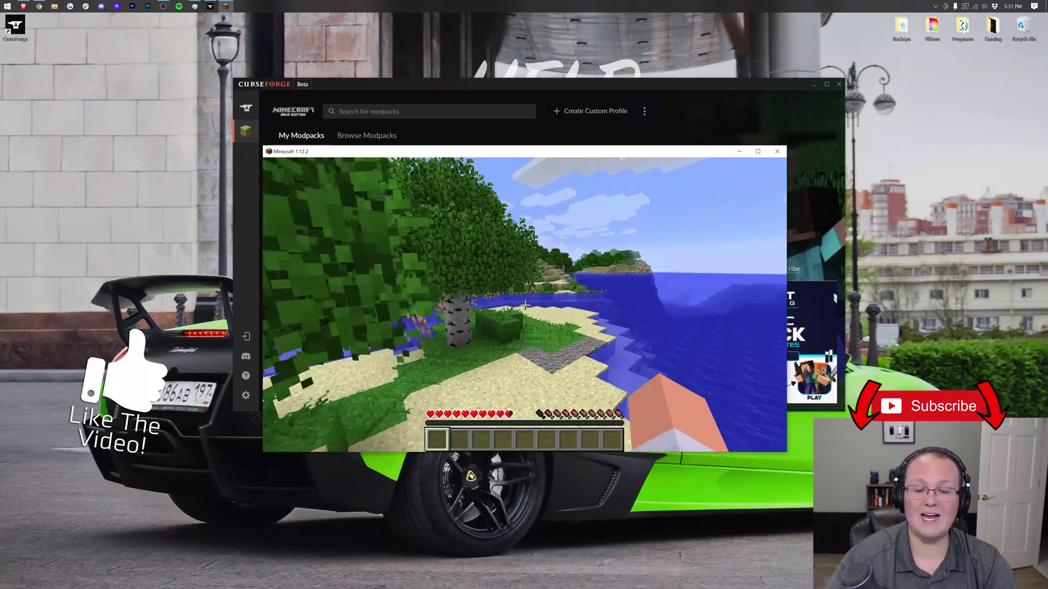